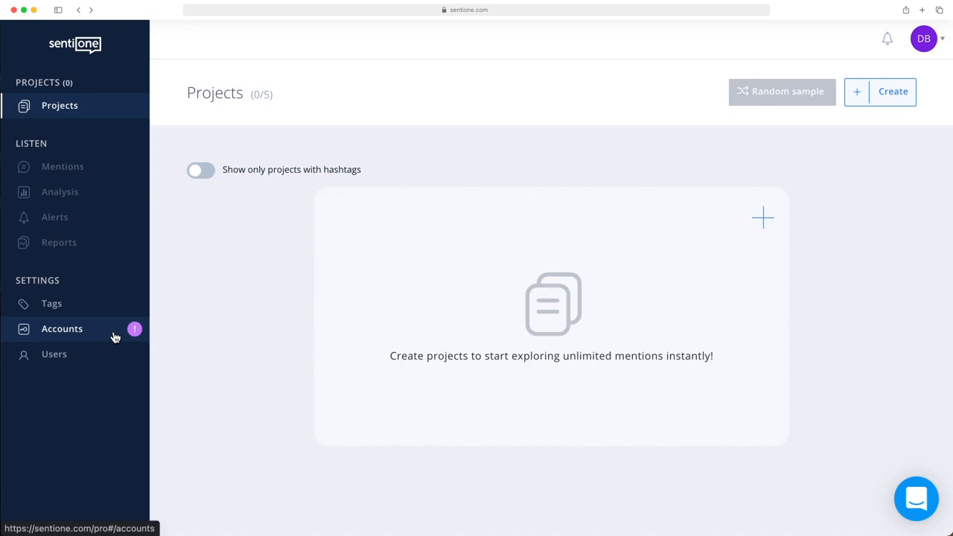
Step: Start connecting a Facebook account in the account settings and log into Facebook with the account password
left_click(111, 329)
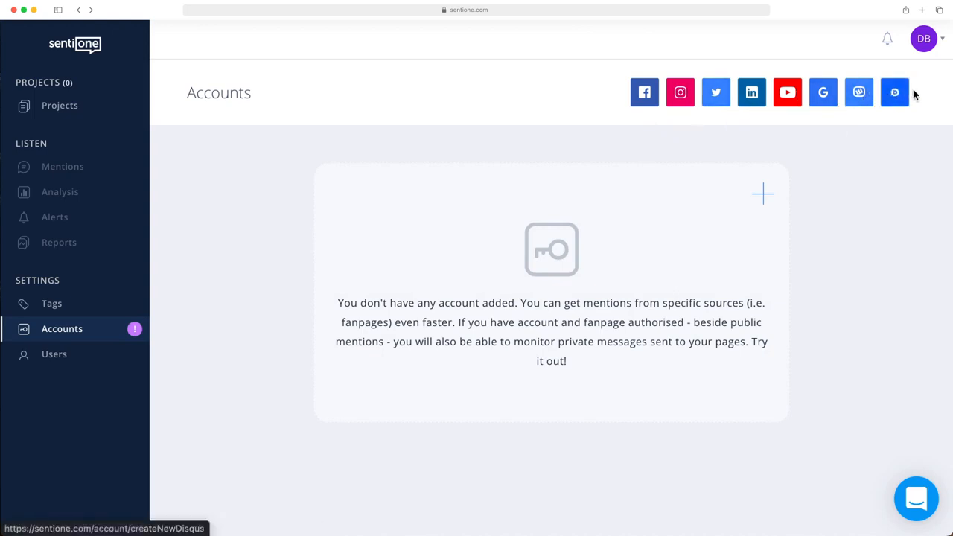
left_click(645, 93)
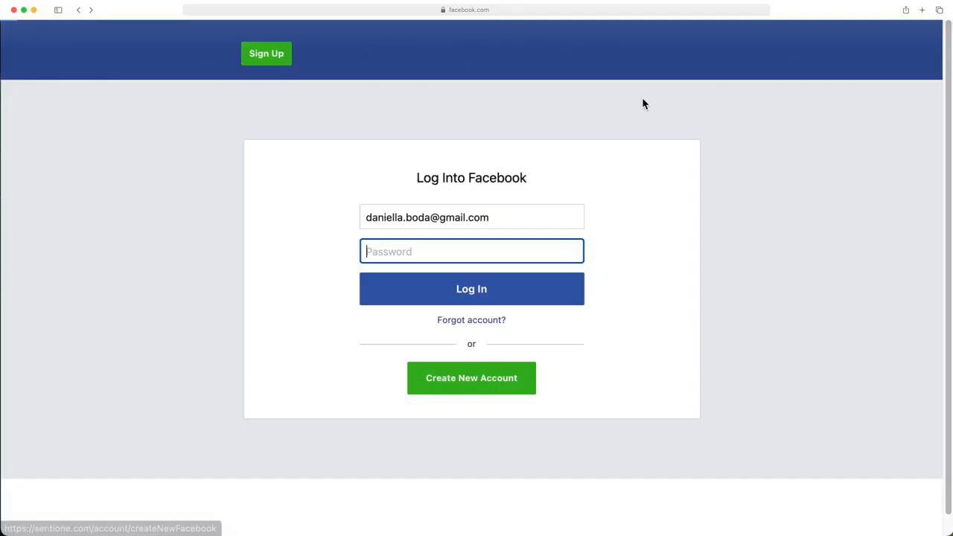
type("••••••••")
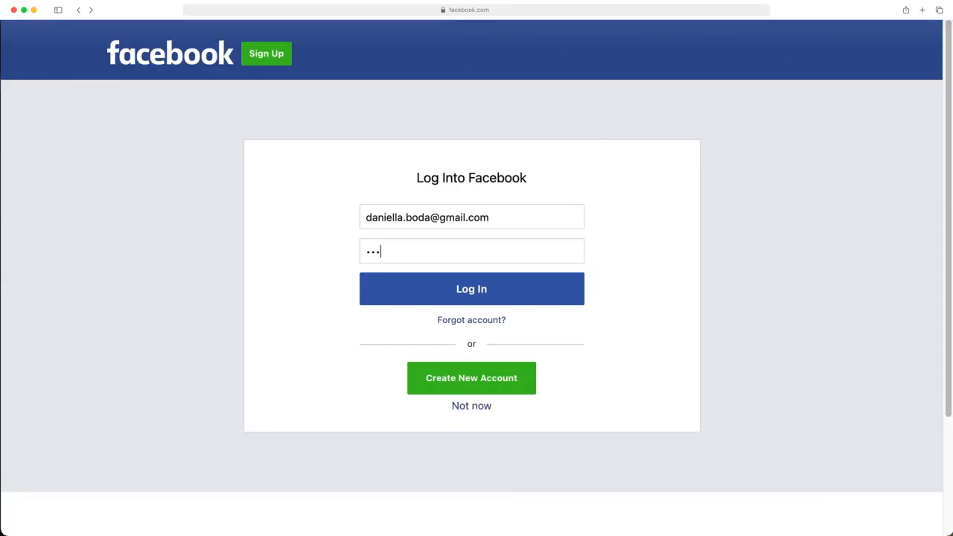
left_click(500, 294)
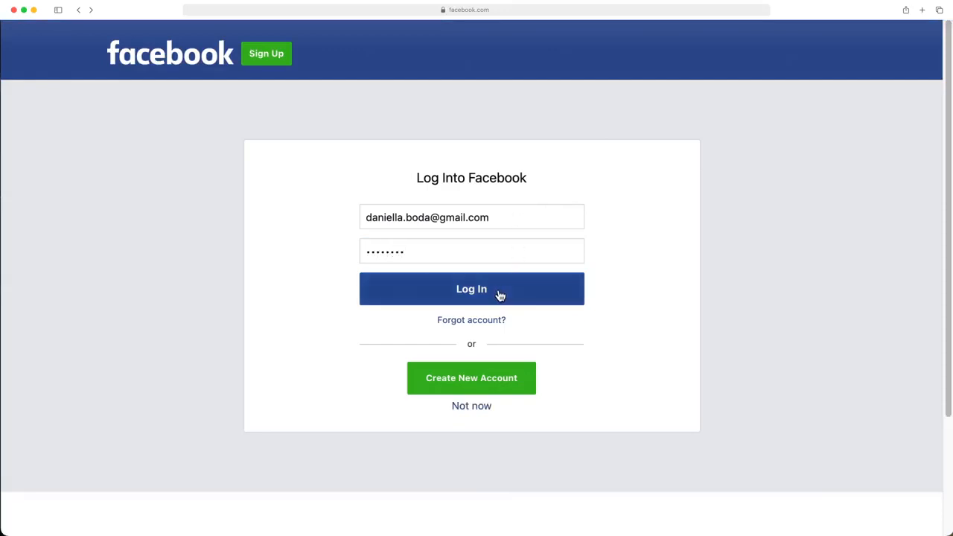
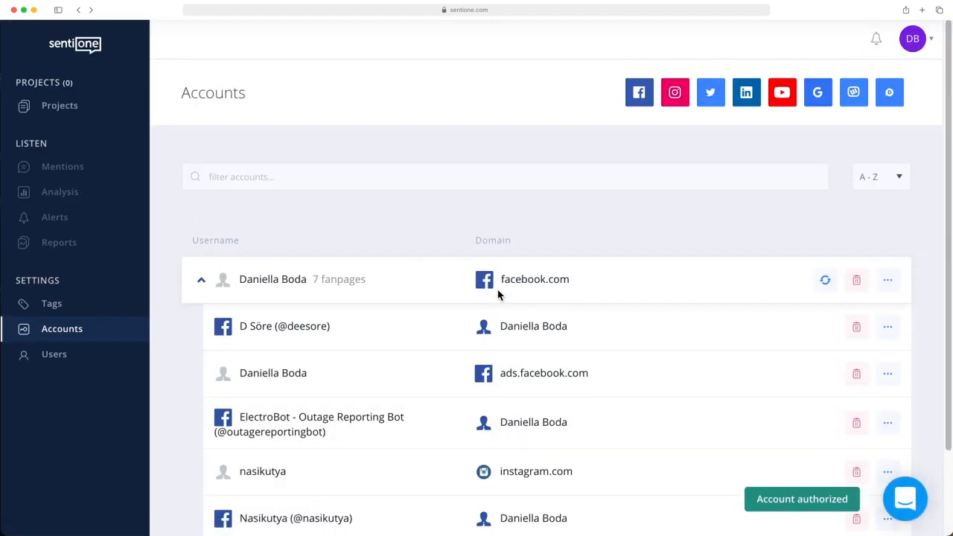
Step: Start creating a new project with the Brand objective
left_click(93, 117)
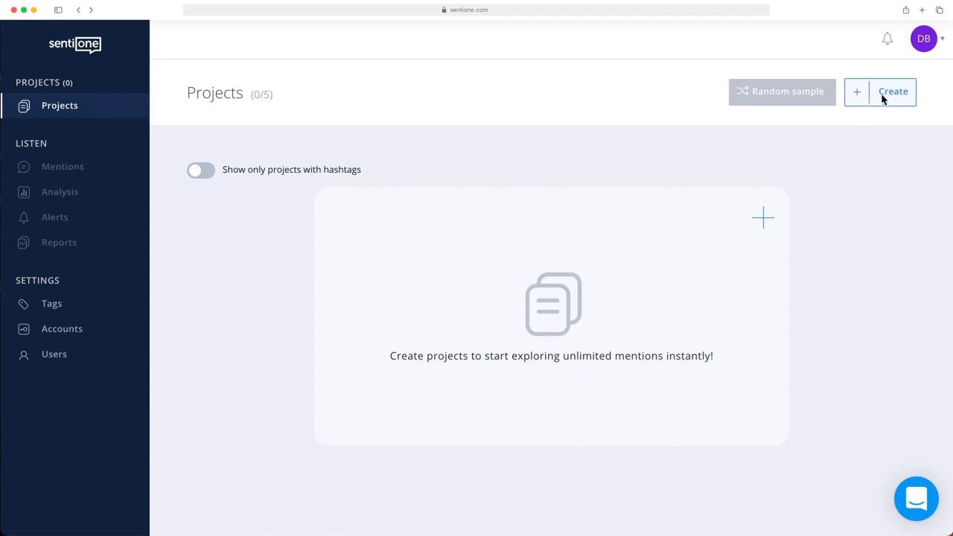
left_click(861, 105)
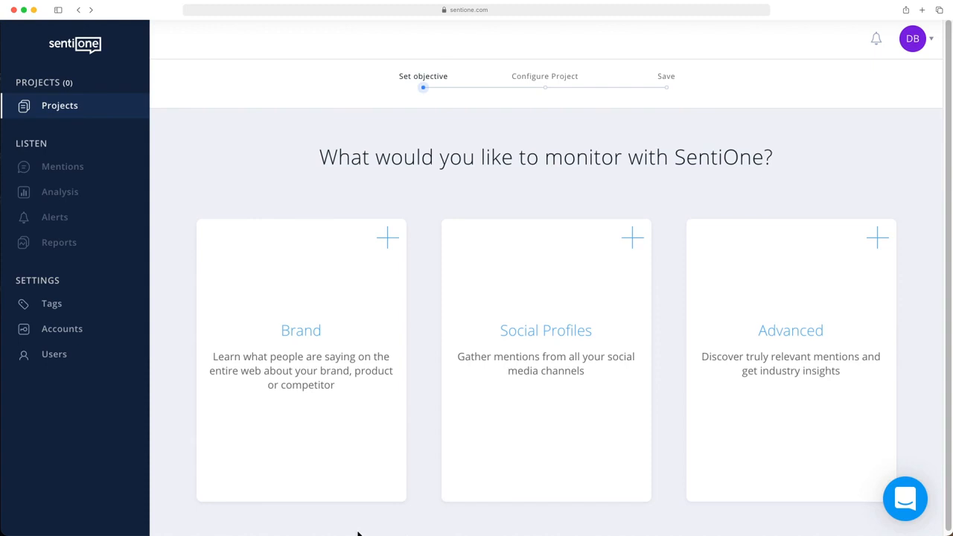
left_click(295, 428)
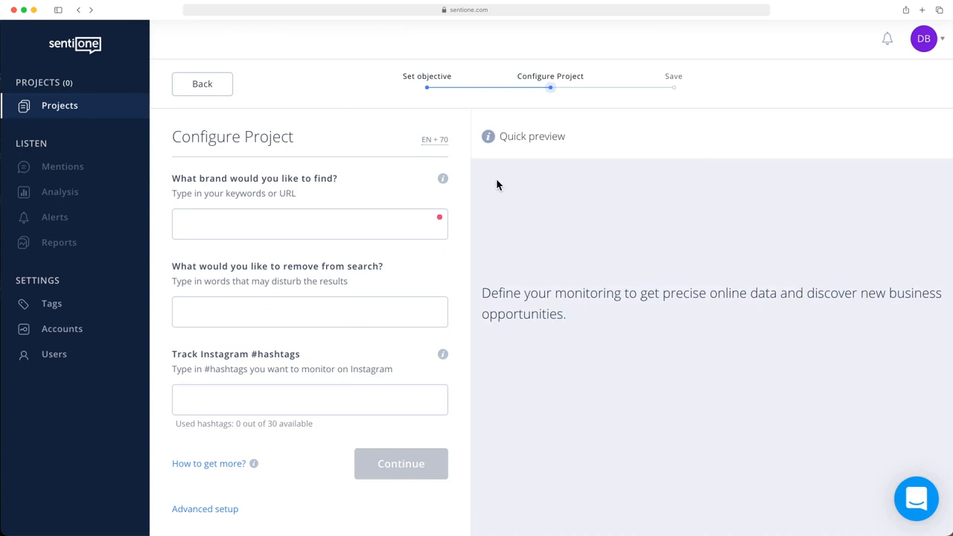
Step: Restrict the project's monitoring language to English only and save the language selection
left_click(435, 142)
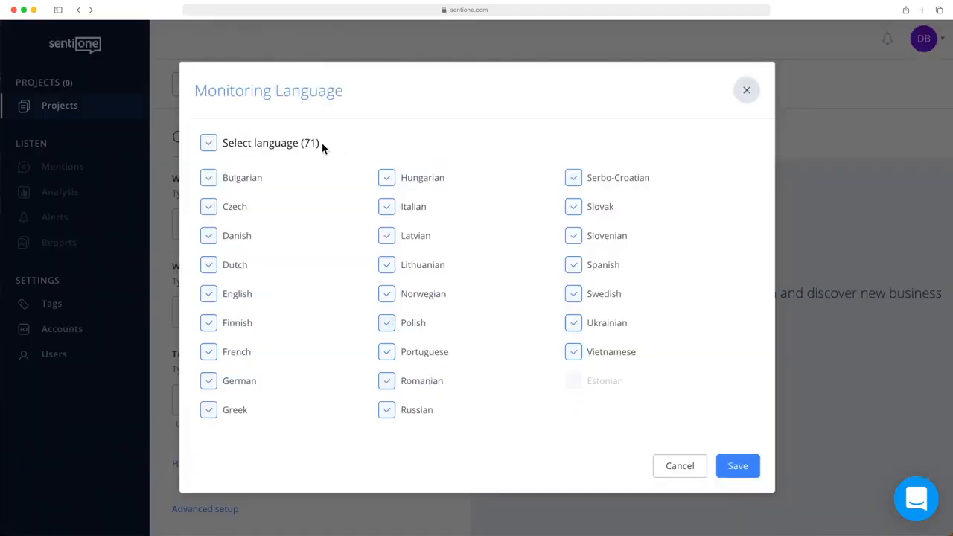
left_click(209, 144)
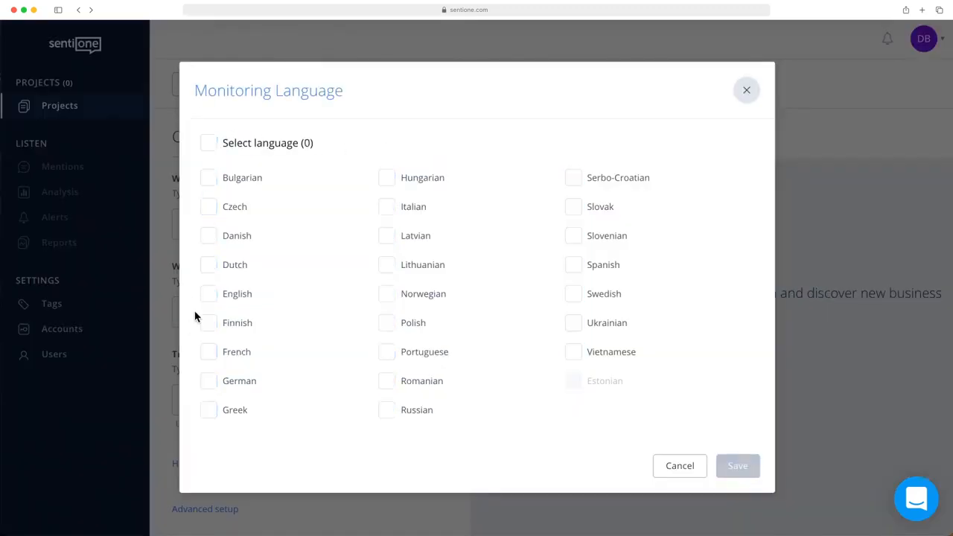
left_click(208, 296)
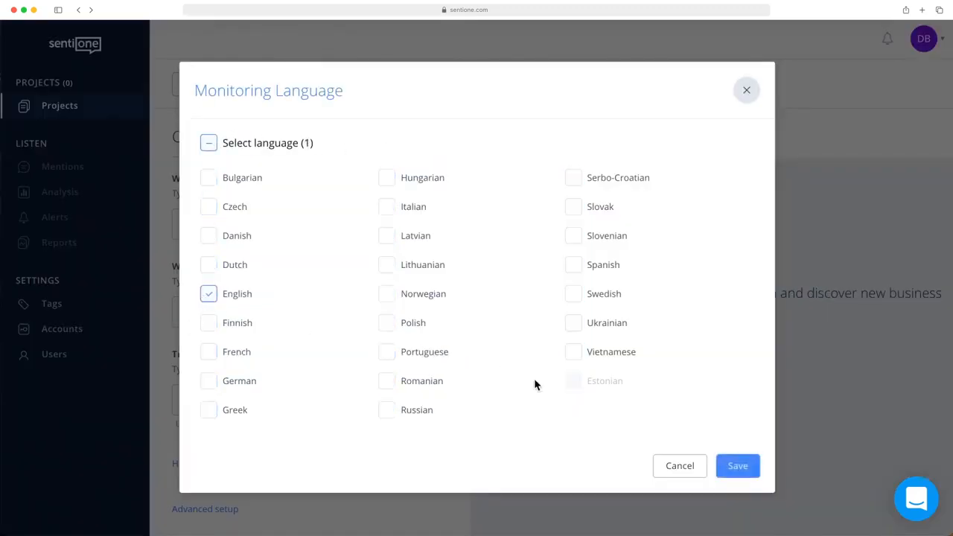
left_click(738, 466)
Step: Add the brand keywords iphone, the exact phrase "apple phone", and the combination apple AND phone
left_click(316, 224)
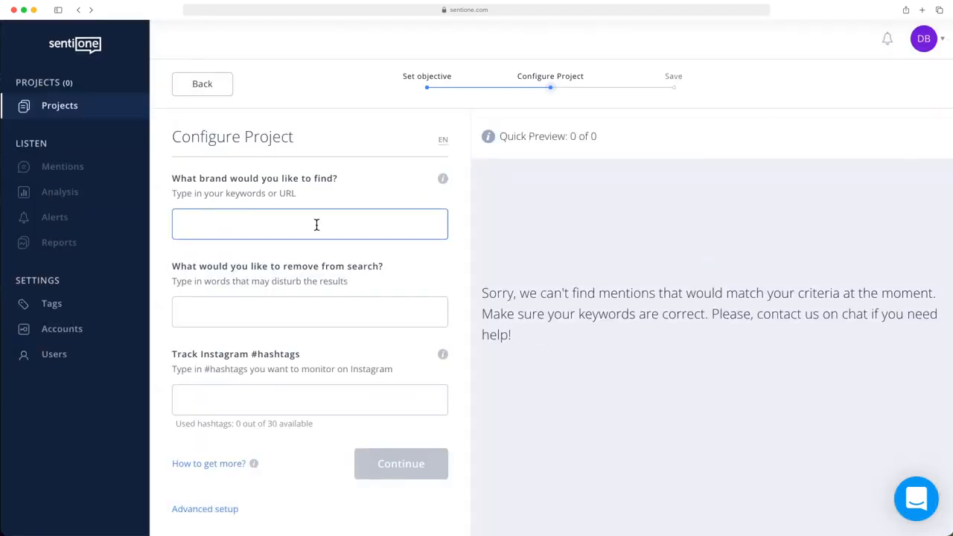
type("iphone")
key("Return")
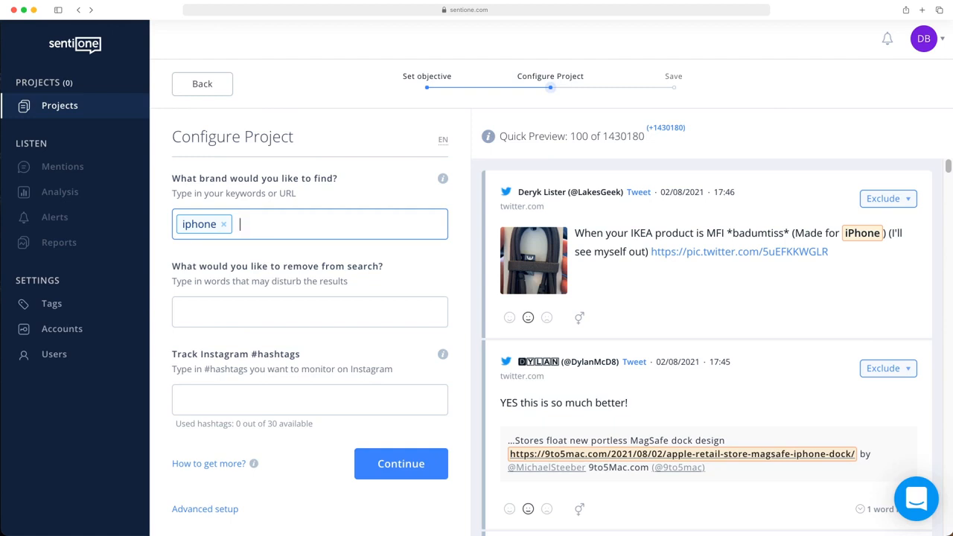
type("\"apple phone\"")
key("Return")
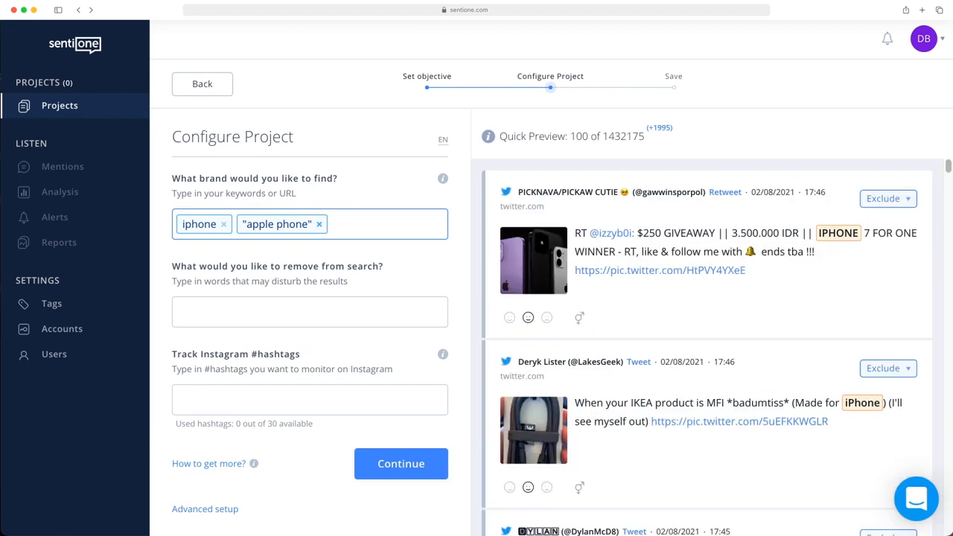
type("apple phone")
key("Return")
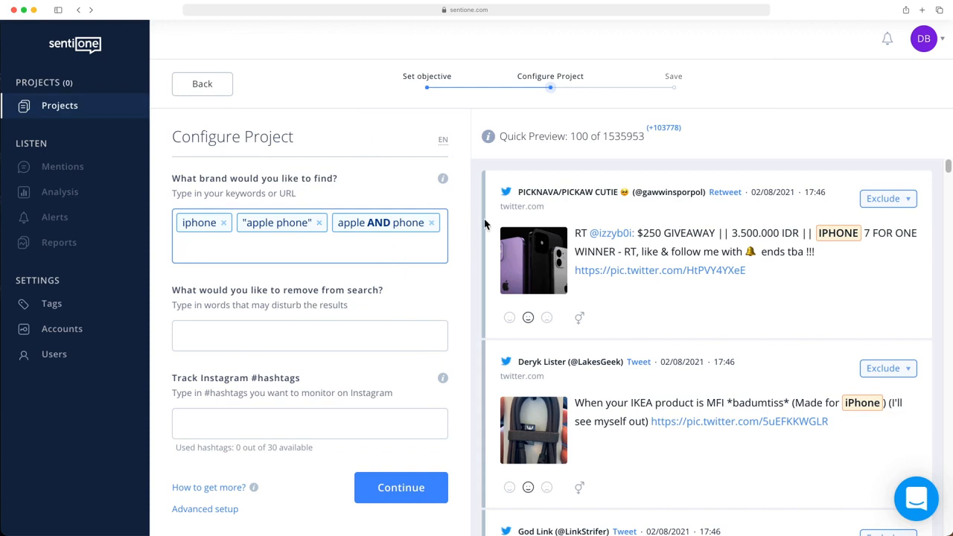
Step: Look through the quick preview to examine which mentions the brand keywords match
left_click(674, 157)
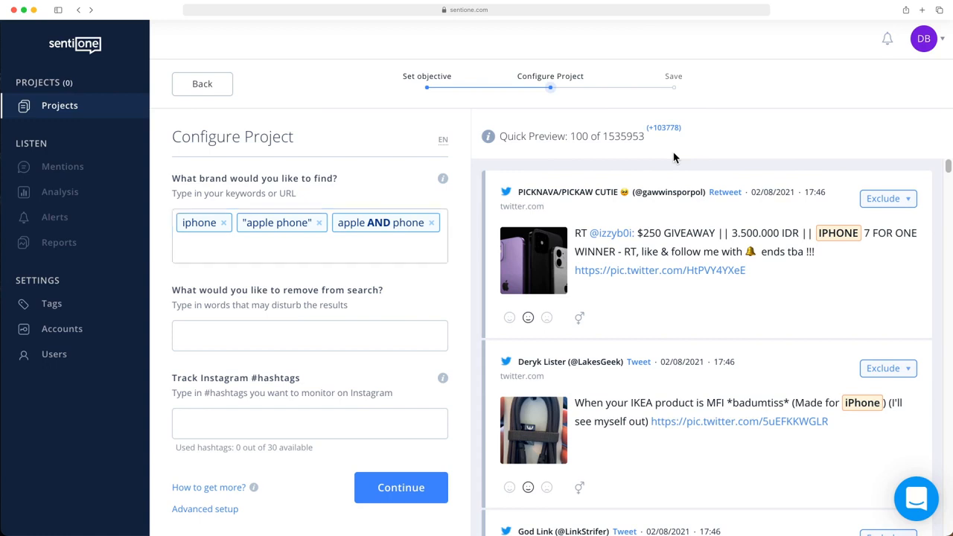
scroll(679, 263, "down", 1)
scroll(679, 263, "down", 5)
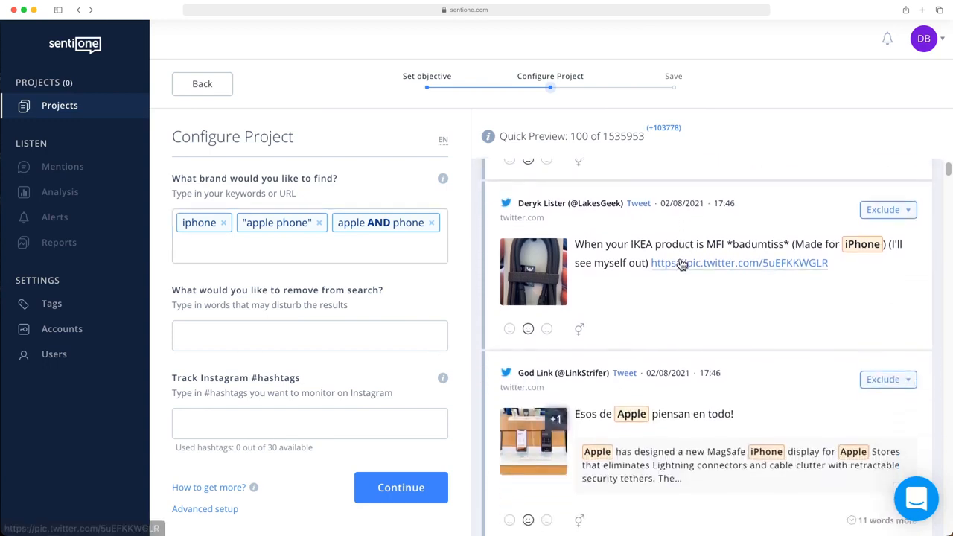
scroll(679, 263, "down", 4)
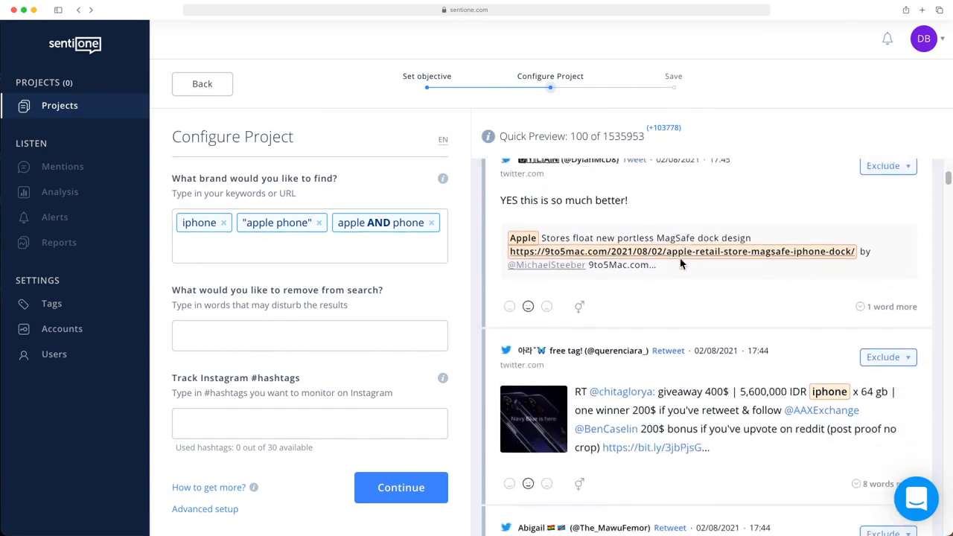
scroll(680, 263, "down", 5)
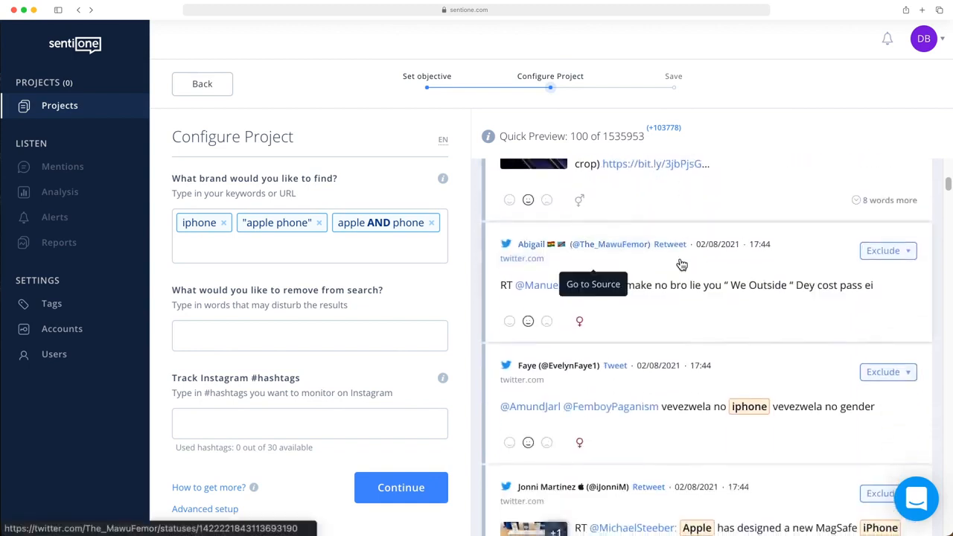
scroll(680, 263, "down", 1)
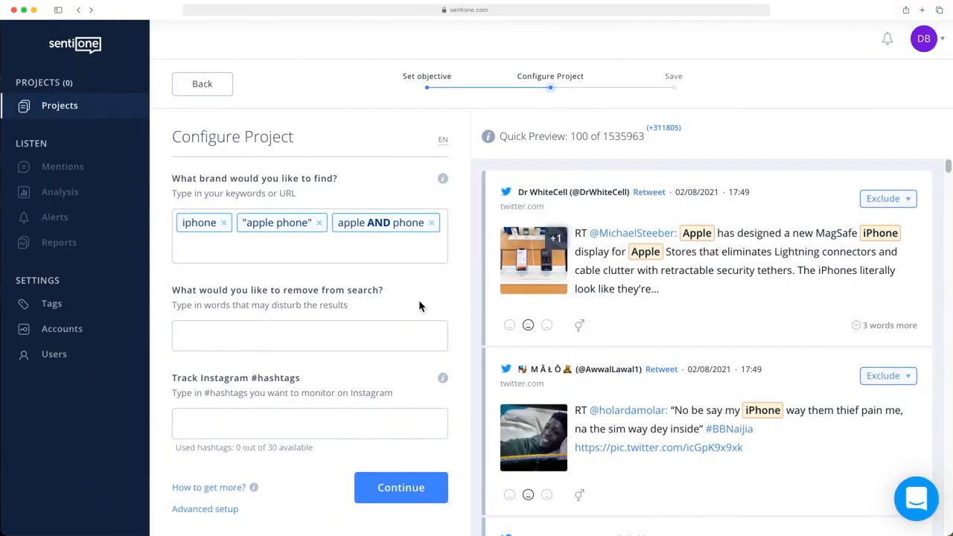
Step: Exclude the other product words macbook, imac, ipad and ipod from the search
left_click(344, 337)
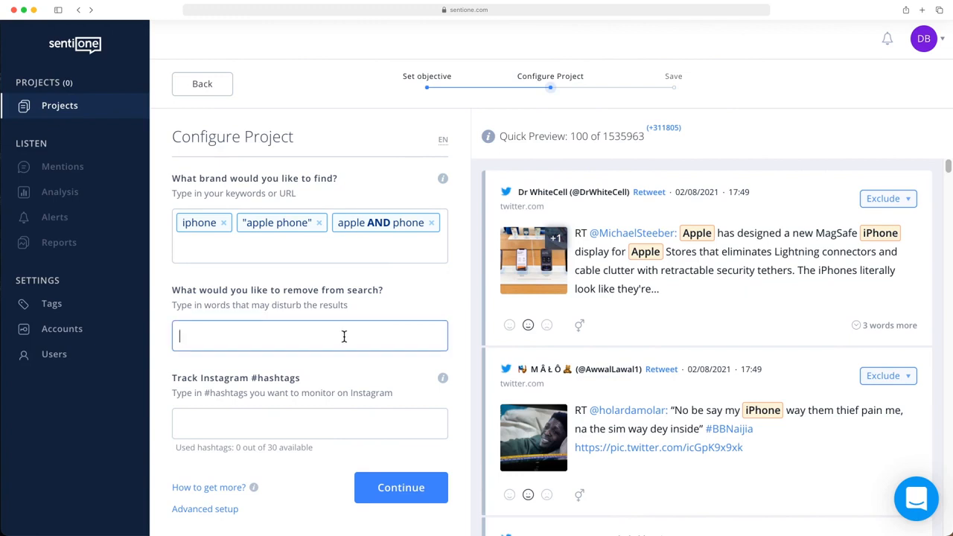
type("macbook")
key("Return")
type("imac")
key("Return")
type("ipad")
key("Return")
type("ipod")
key("Return")
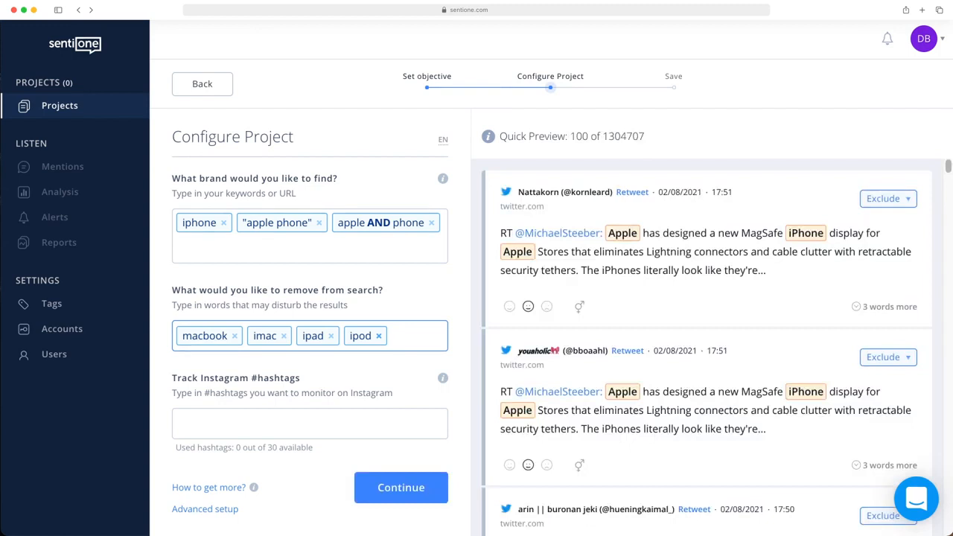
Step: Add the food-related words diet, healthy, organic, smoothie and fruit* to the words removed from the search
type("diet")
key("Return")
type("healthy")
key("Return")
type("organic")
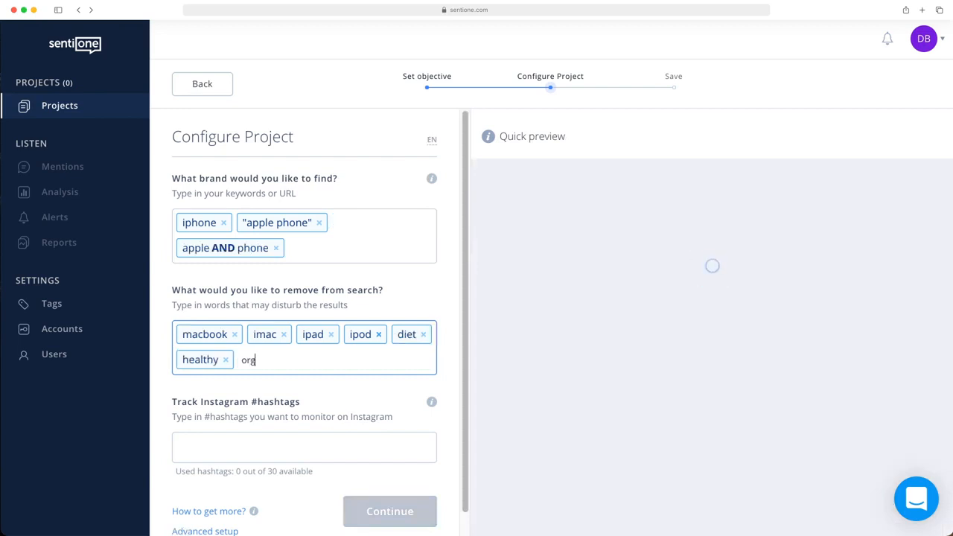
key("Return")
type("smoo")
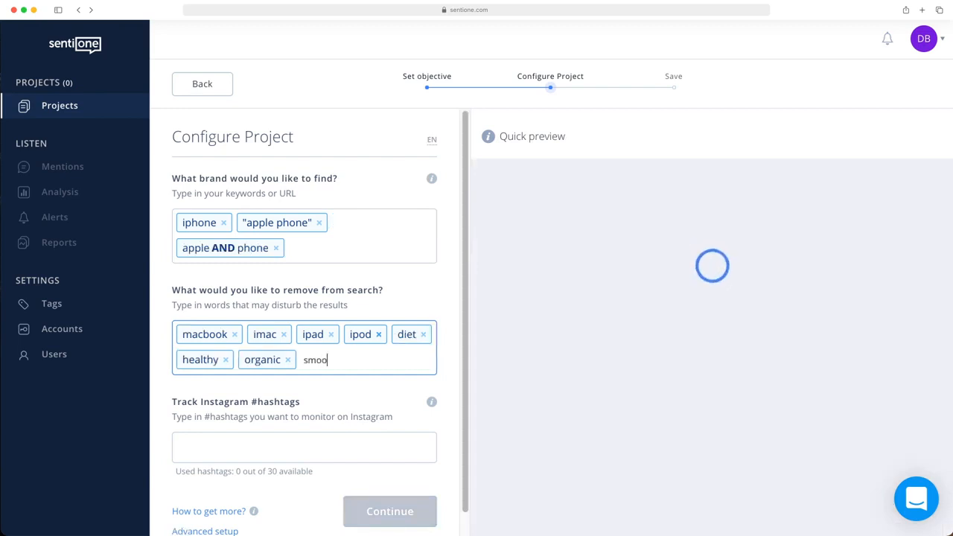
type("thie")
key("Return")
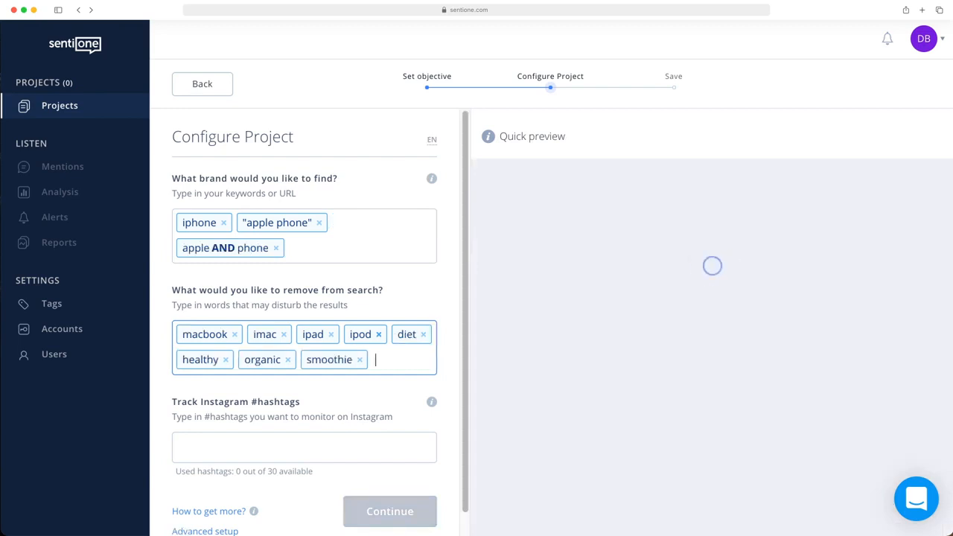
type("fruit")
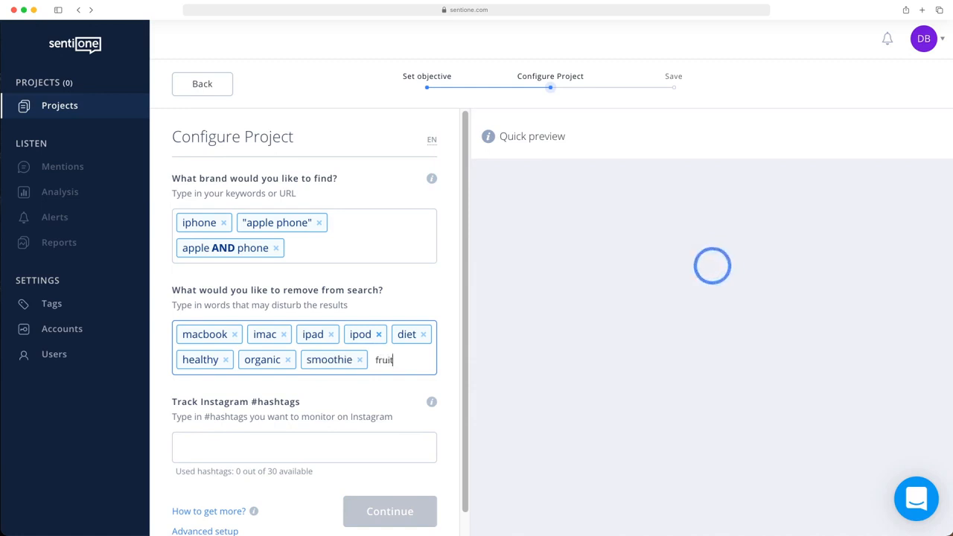
type("*")
key("Return")
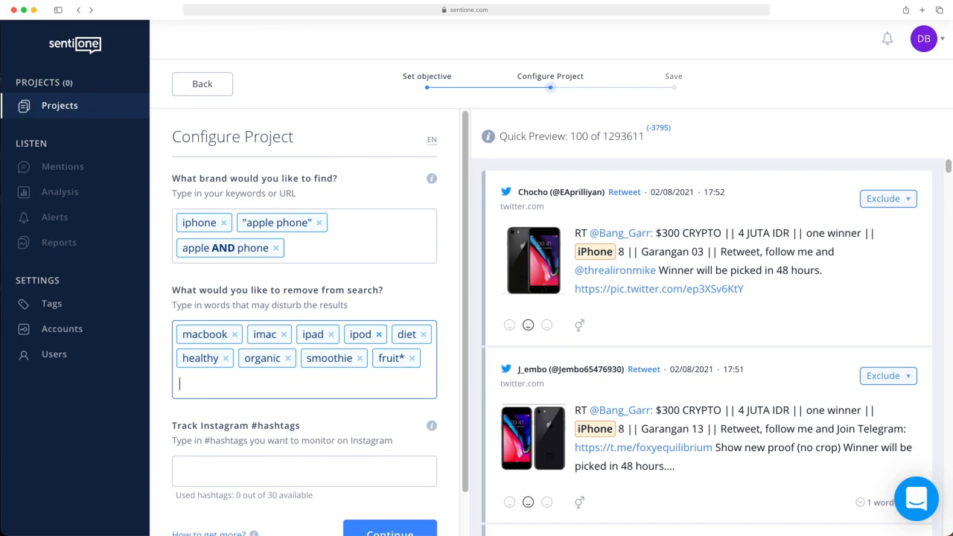
Step: View the exclusion options for the first mention in the quick preview and close them without excluding anything
left_click(935, 192)
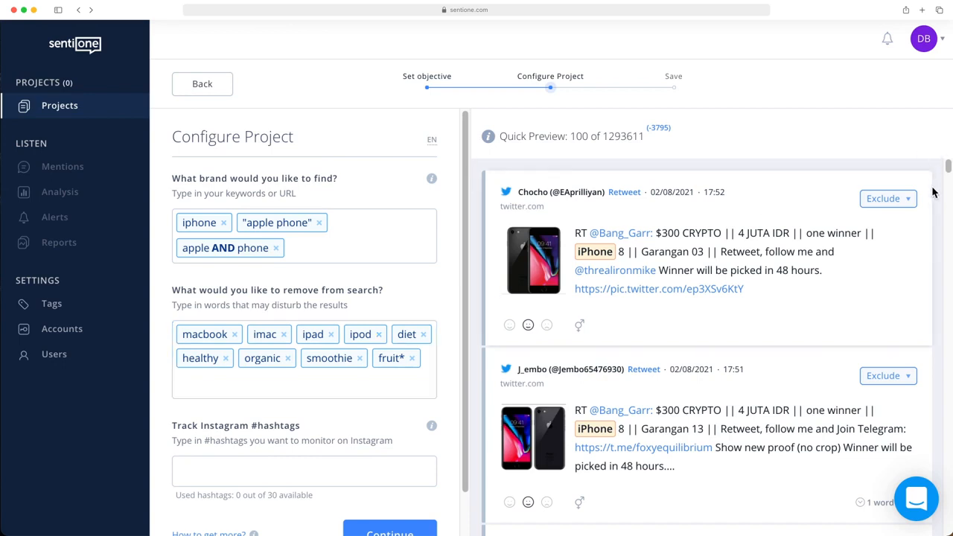
left_click(902, 210)
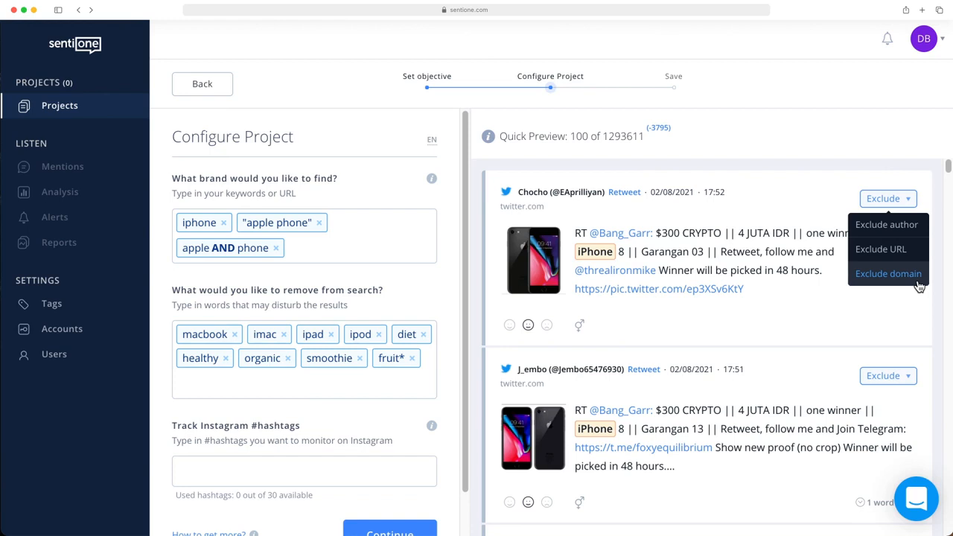
left_click(936, 307)
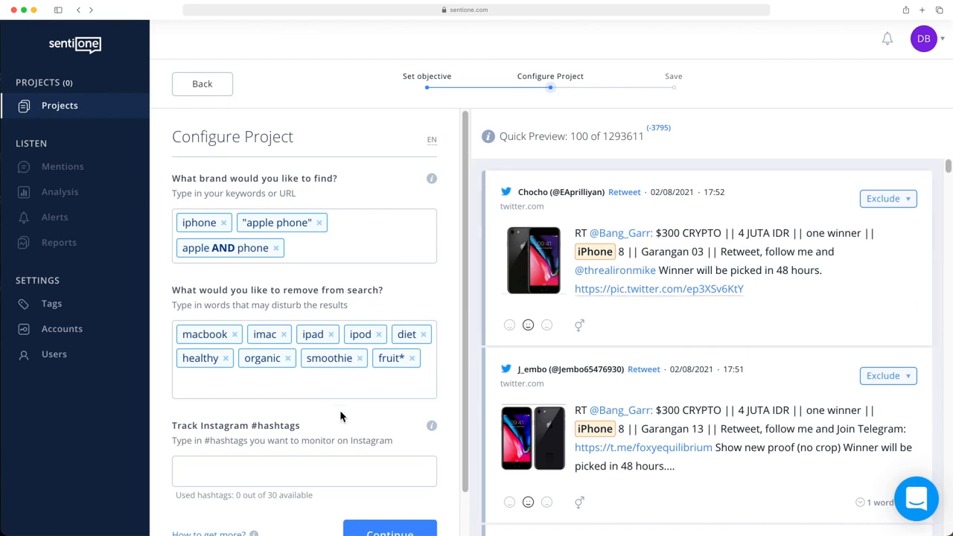
Step: Leave the tracked Instagram hashtags empty and continue to the project's save stage
scroll(335, 412, "down", 2)
left_click(317, 423)
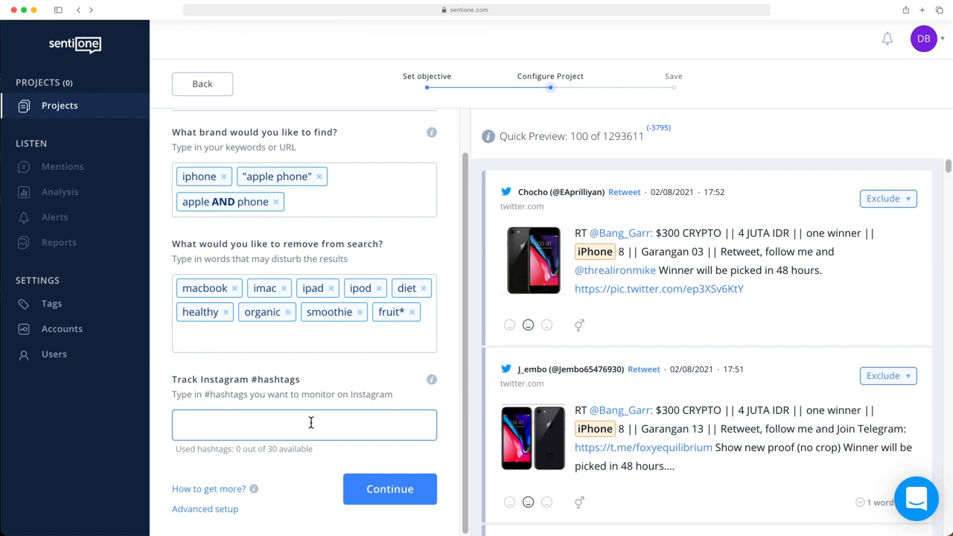
left_click(378, 489)
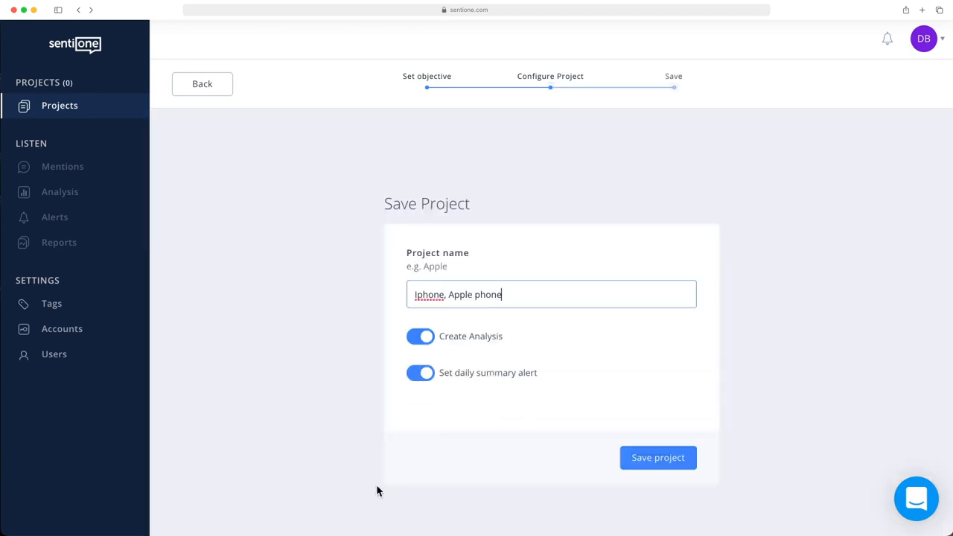
Step: Name the project iPhone, turn off its daily summary alert, and save it
left_click_drag(506, 294, 387, 300)
type("Phone")
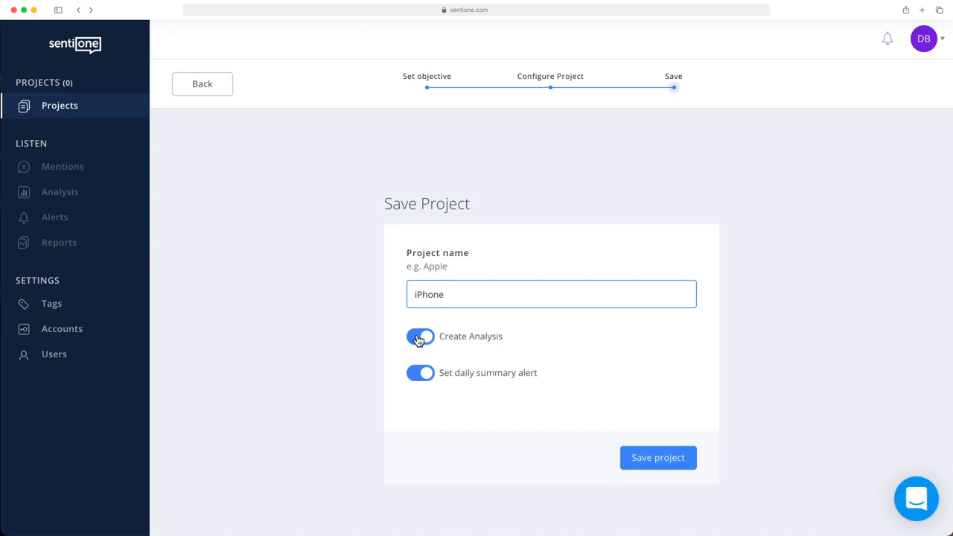
left_click(417, 377)
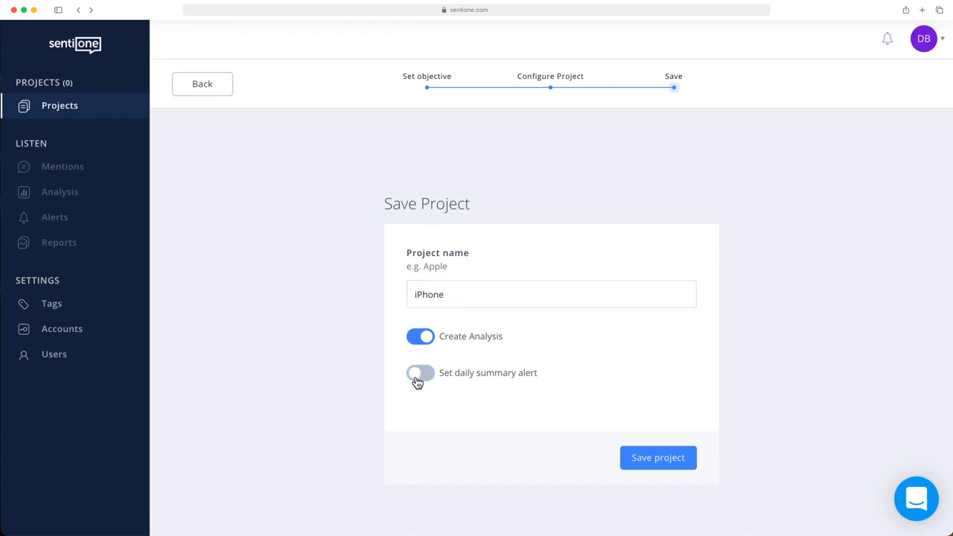
left_click(659, 459)
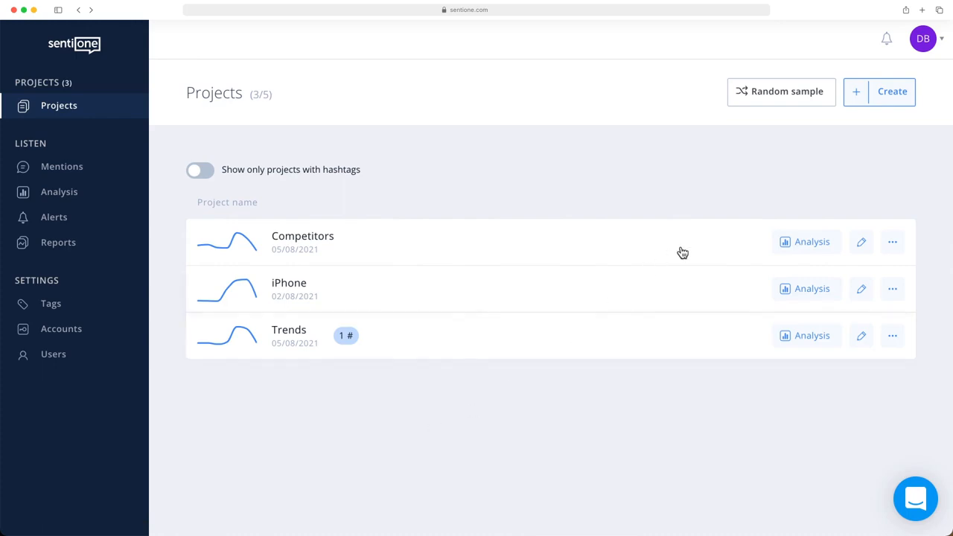
left_click(884, 98)
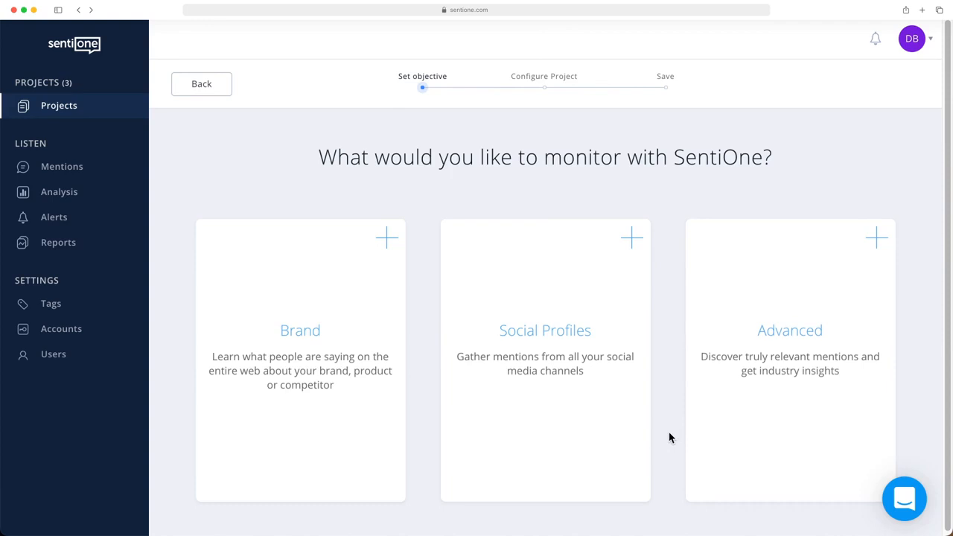
left_click(519, 440)
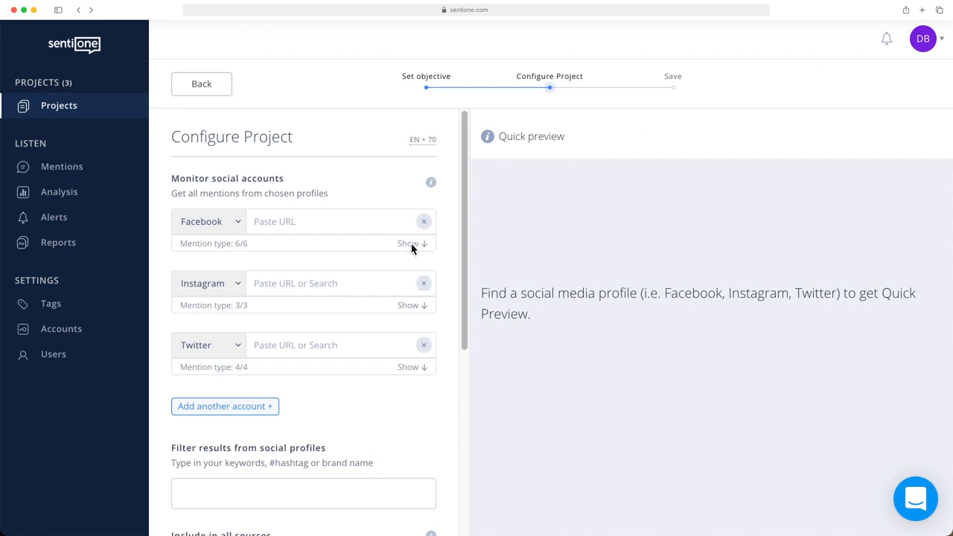
left_click(235, 227)
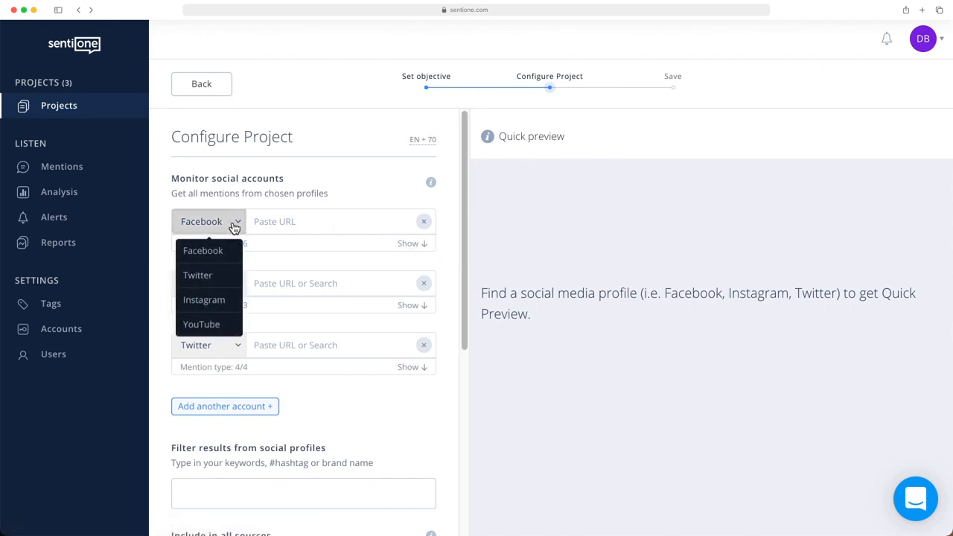
left_click(234, 227)
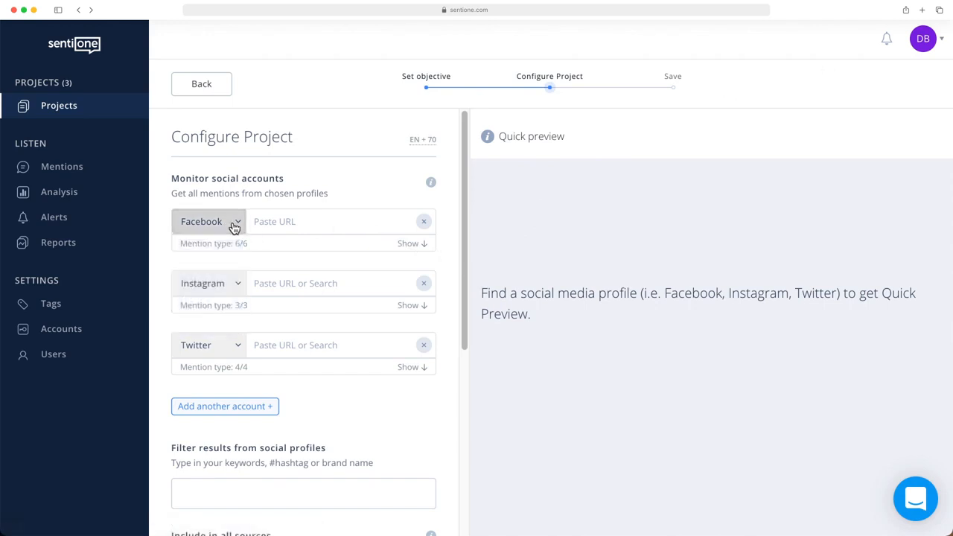
left_click(335, 221)
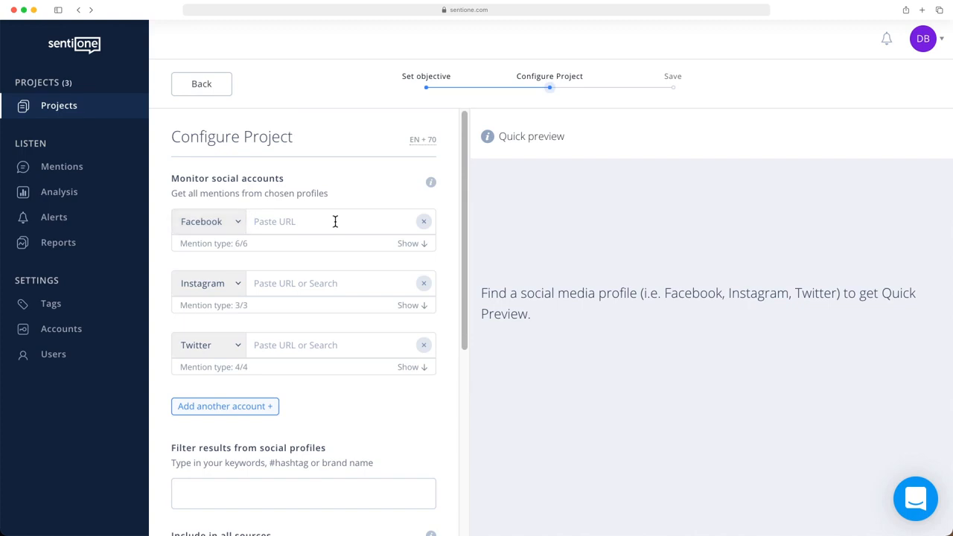
type("https://www.facebook.com/cocacola")
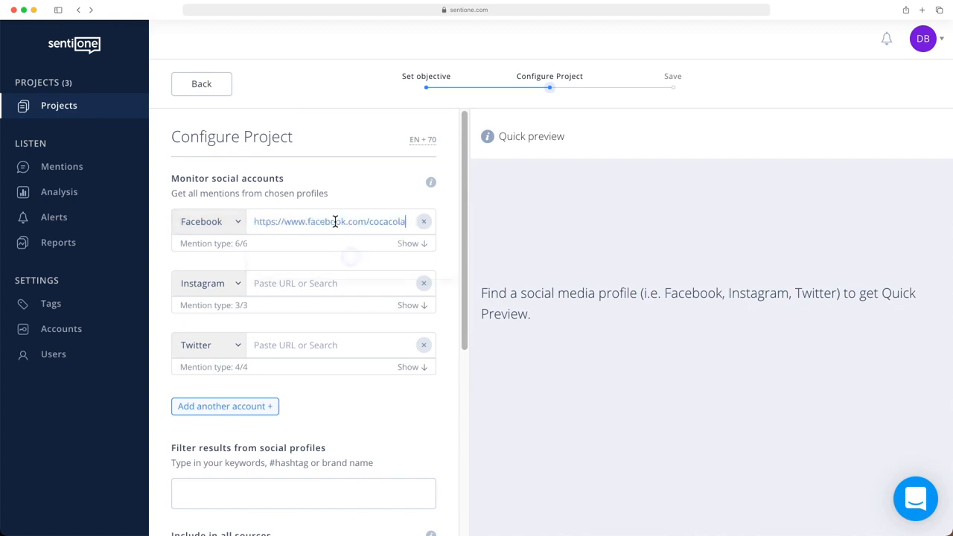
left_click(331, 249)
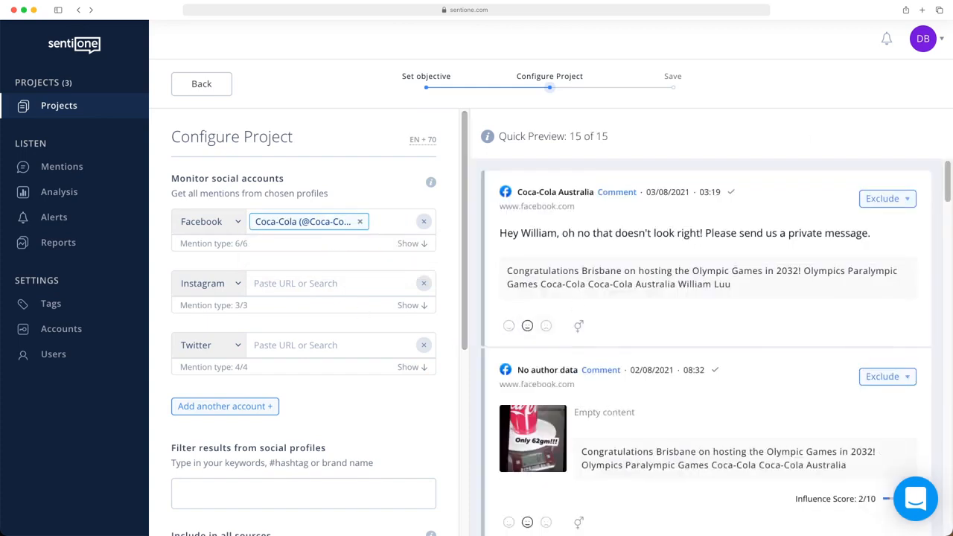
left_click(334, 283)
type("https://www.instagram.com/cocacola/")
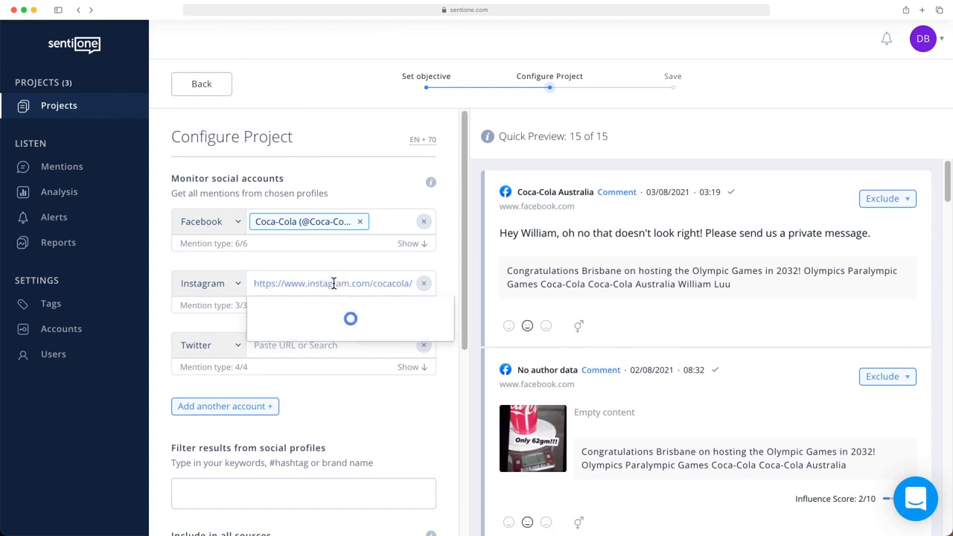
left_click(332, 310)
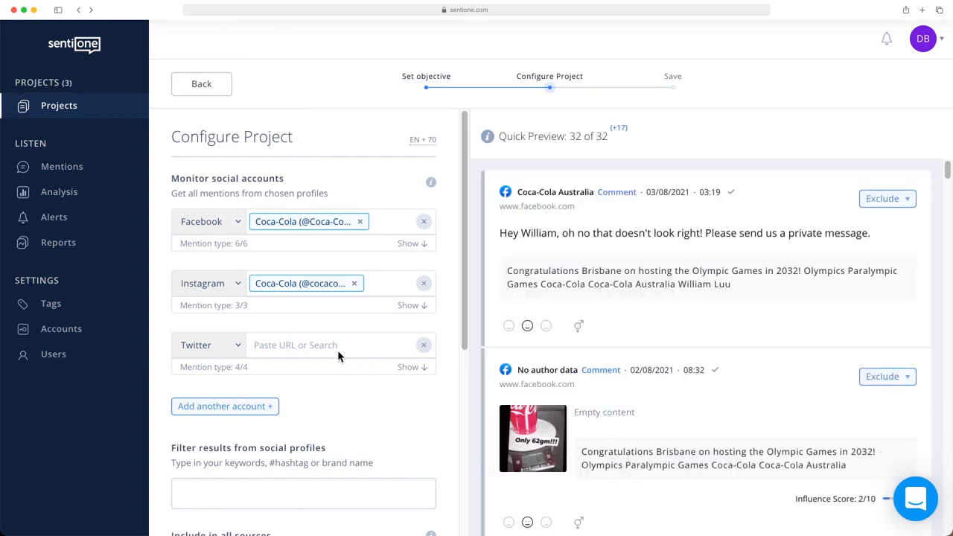
type("https://twitter.com/cocacola")
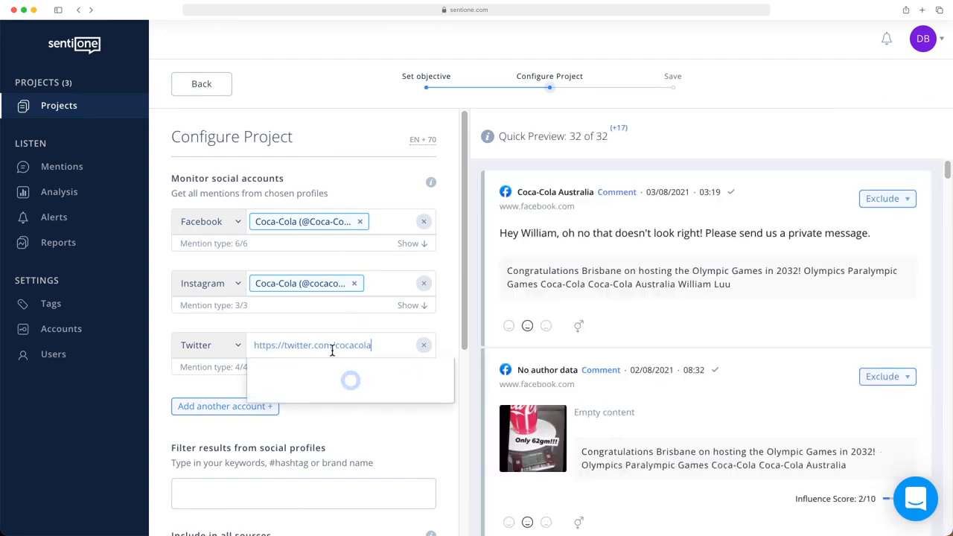
left_click(332, 370)
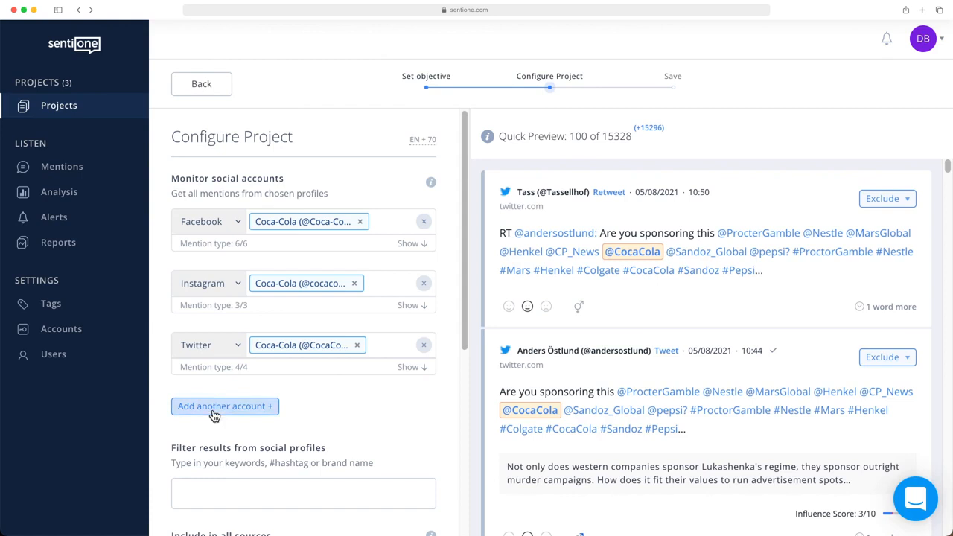
Step: Add another blank Facebook account entry and look over the keyword, removal and hashtag fields without entering any words
left_click(214, 410)
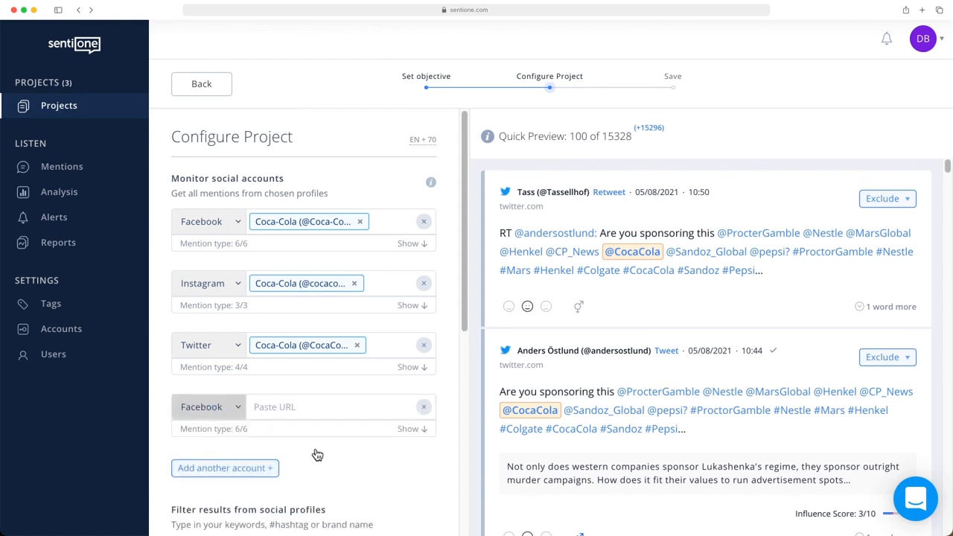
scroll(361, 465, "down", 5)
scroll(360, 460, "down", 5)
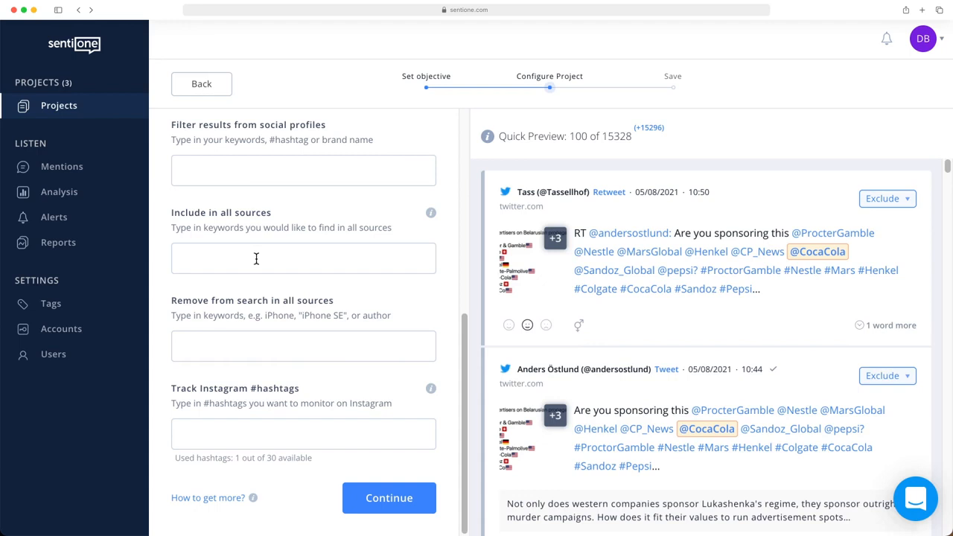
left_click(256, 258)
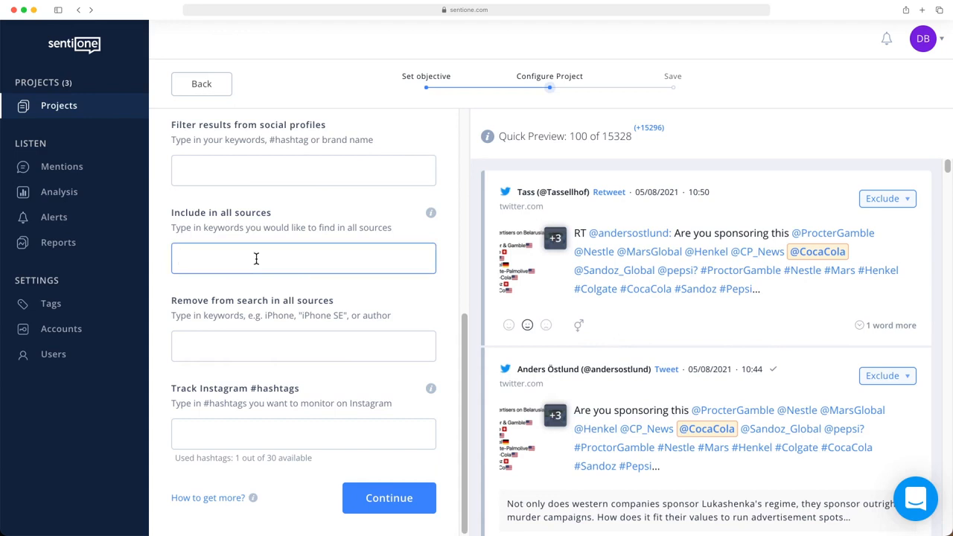
Step: Restrict the project's monitoring language to English only and save the language selection
scroll(256, 261, "up", 10)
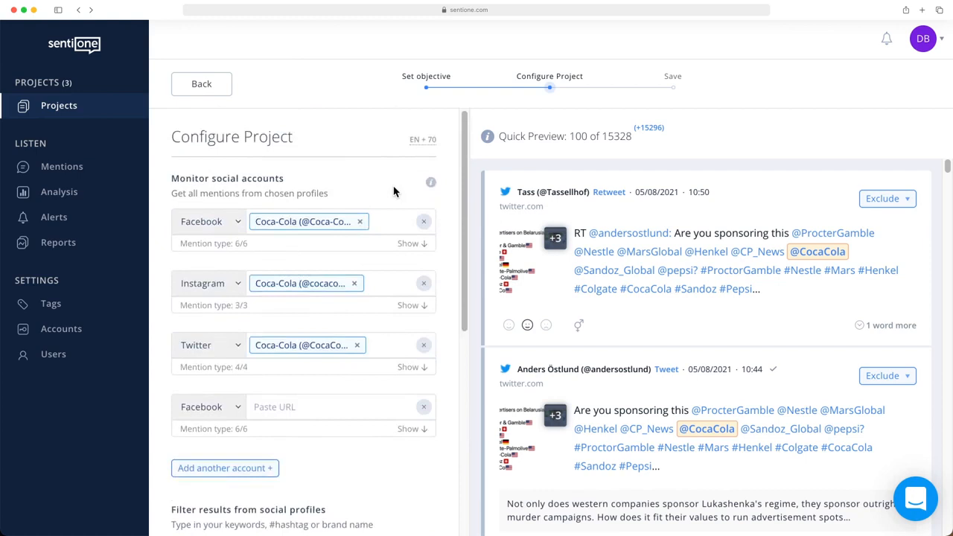
left_click(422, 140)
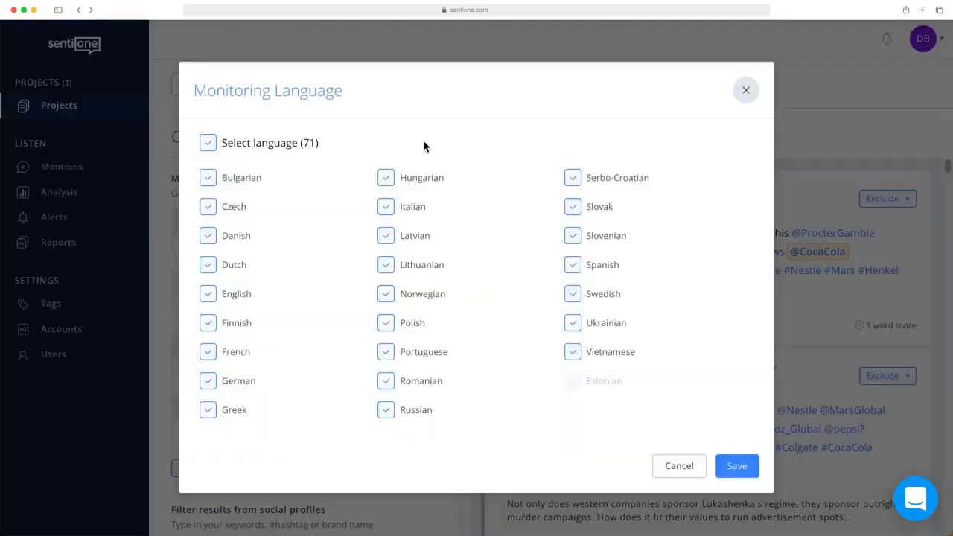
left_click(208, 146)
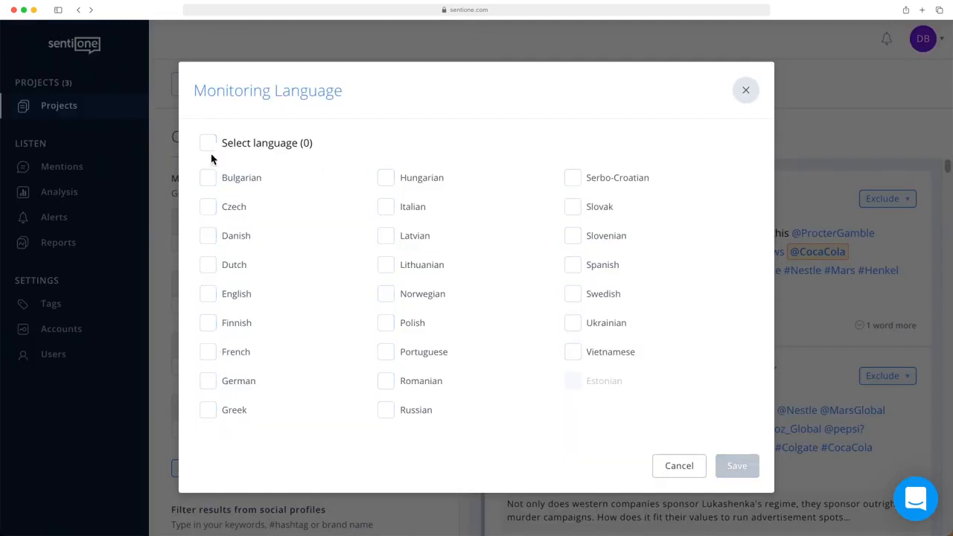
left_click(206, 297)
left_click(741, 467)
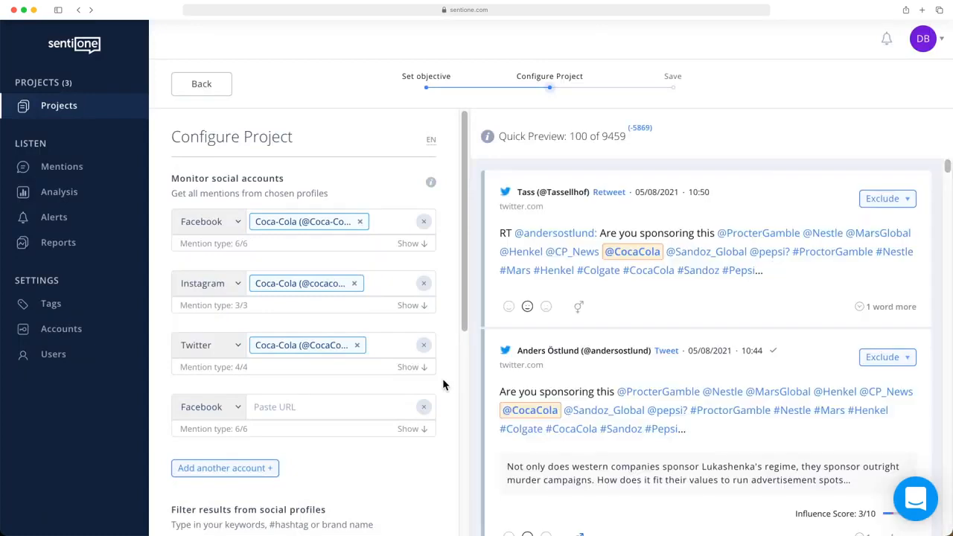
Step: Continue to the save stage, shorten the project name to Coca-Cola, and save the project with analysis creation and daily summary alert on
scroll(442, 378, "down", 5)
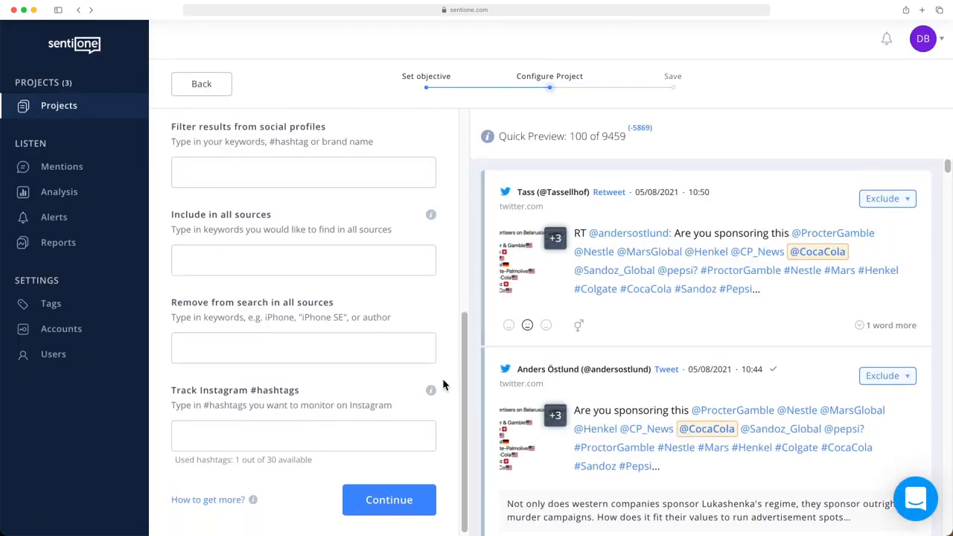
left_click(390, 505)
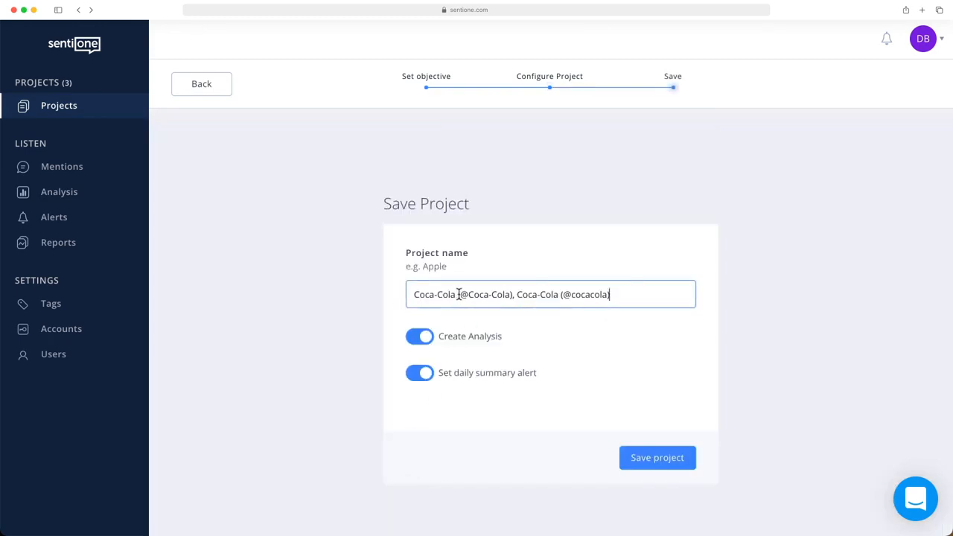
left_click_drag(623, 294, 454, 294)
key("BackSpace")
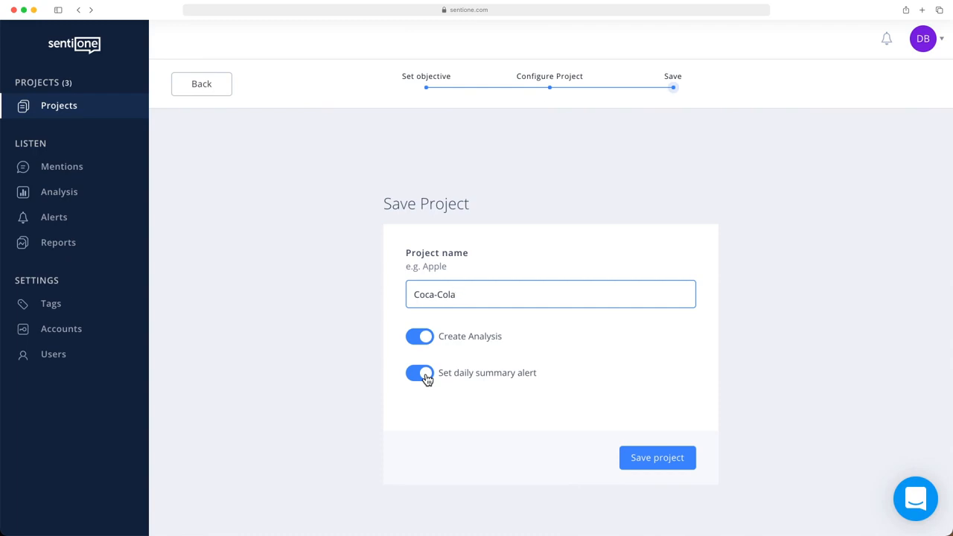
left_click(652, 458)
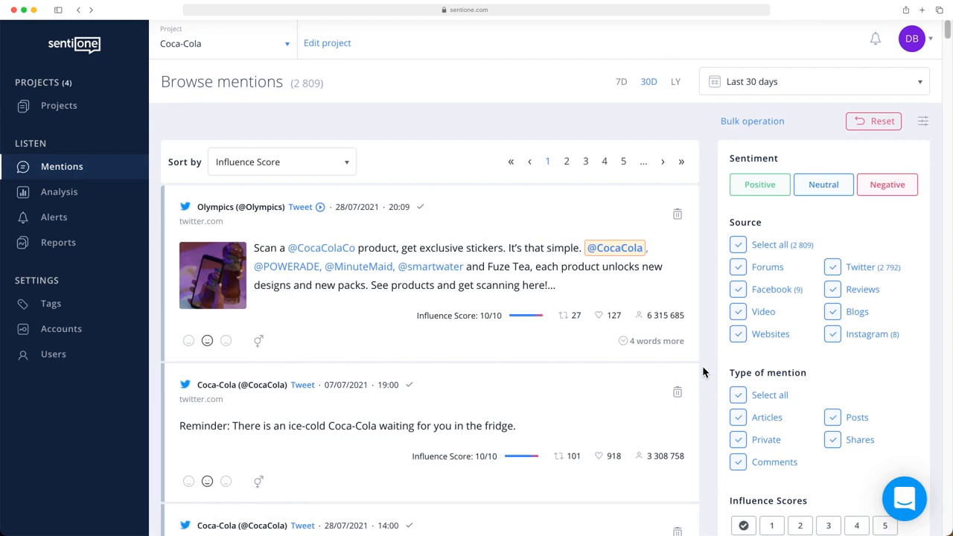
Step: Look through the mentions collected for the Coca-Cola project and the filters available beside them
scroll(702, 366, "down", 5)
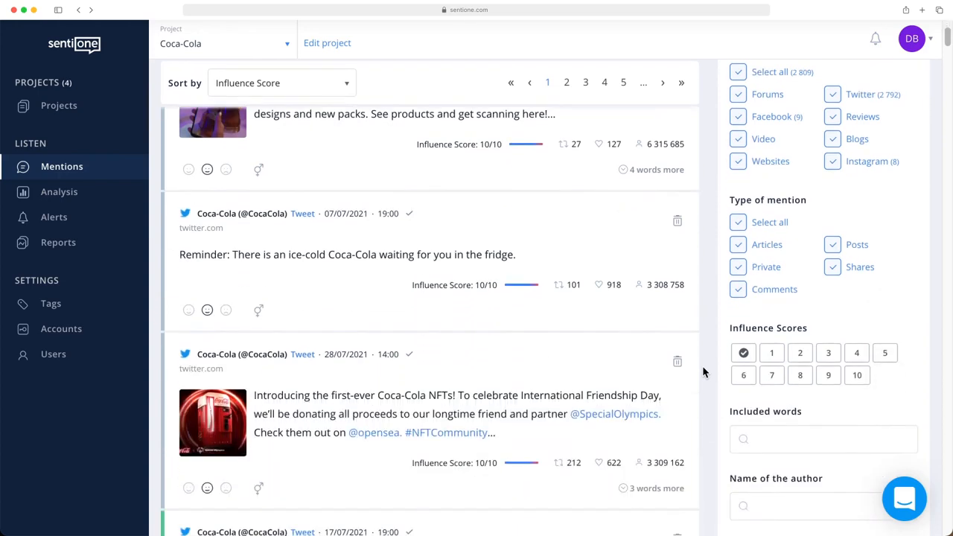
scroll(703, 365, "down", 4)
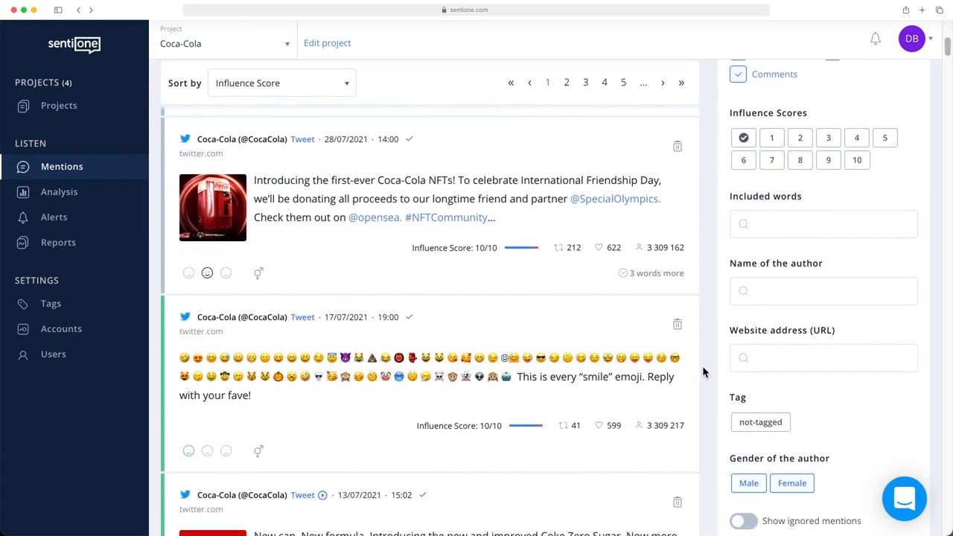
scroll(702, 366, "down", 1)
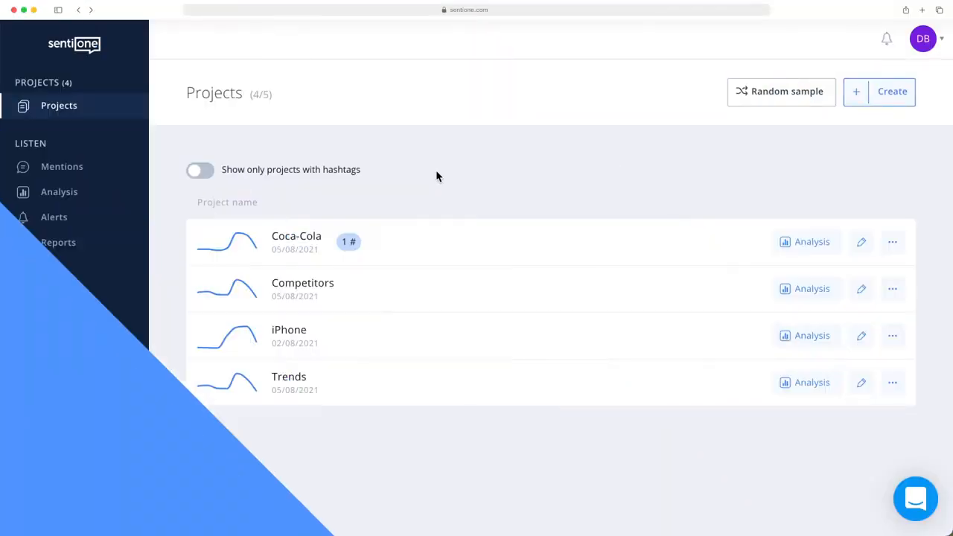
Step: Open the Coca-Cola project's mentions from the project list and view the other projects available for switching
left_click(440, 238)
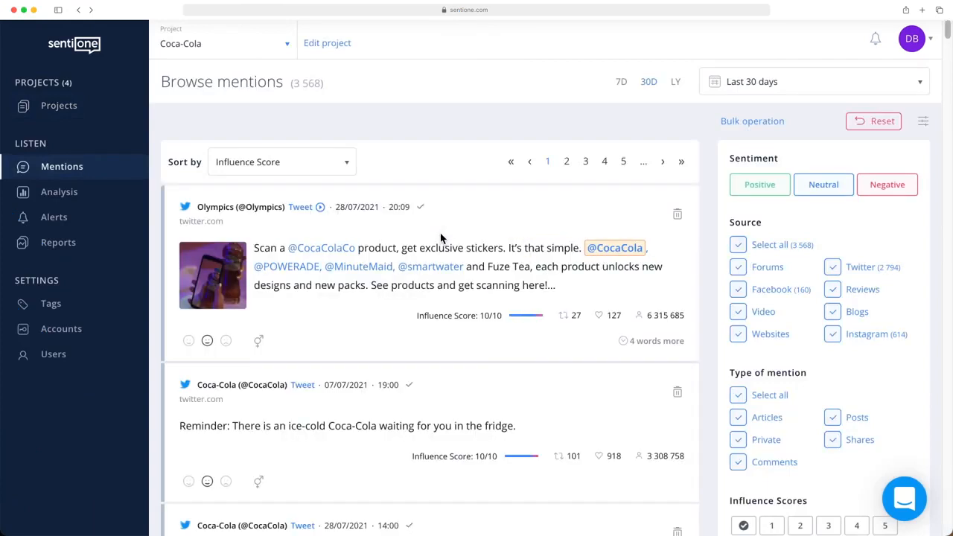
left_click(262, 47)
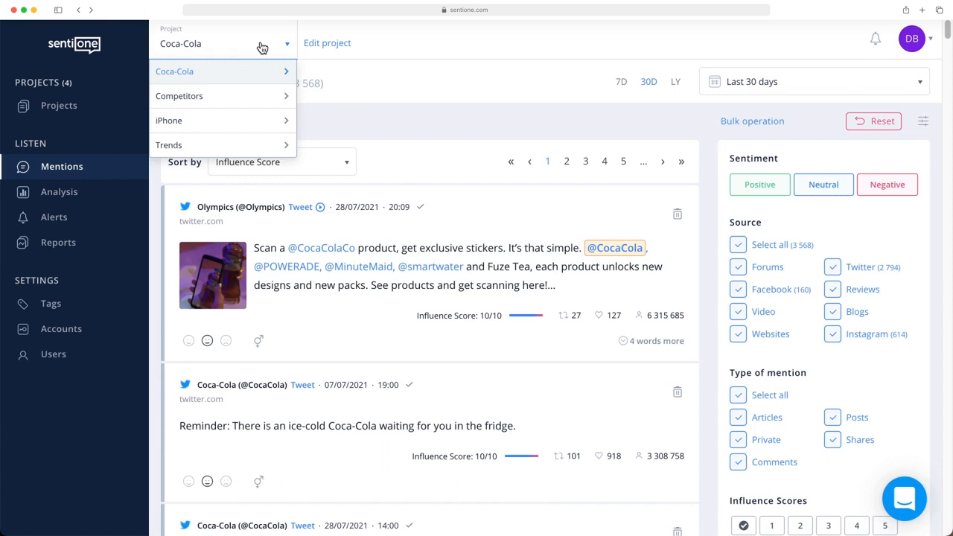
left_click(262, 48)
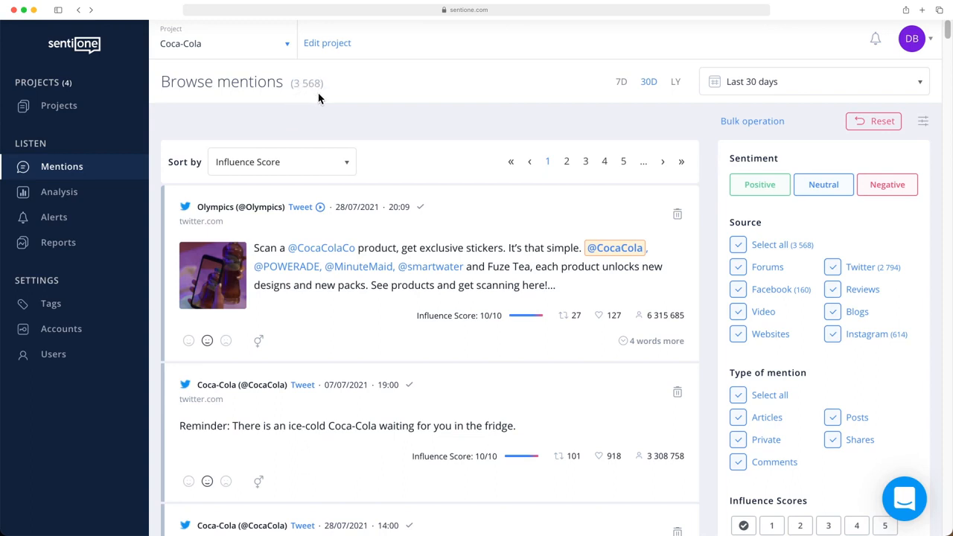
Step: View the date range choices and the sort order choices for the Coca-Cola mentions, and close both lists
left_click(800, 88)
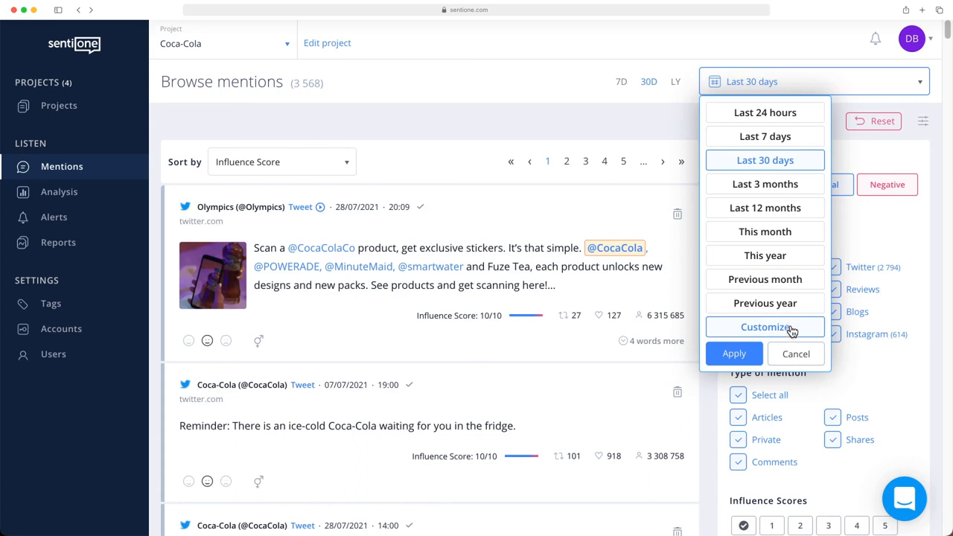
left_click(660, 126)
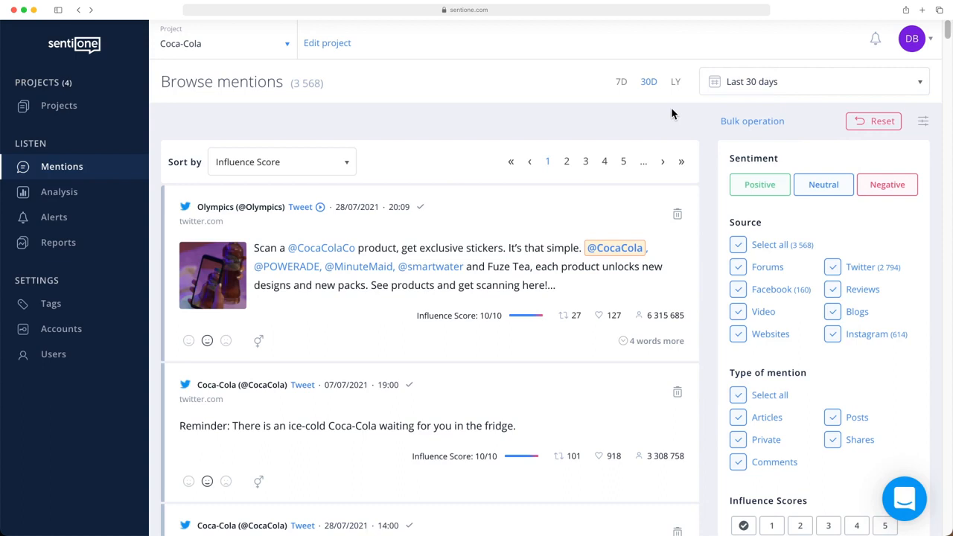
left_click(229, 172)
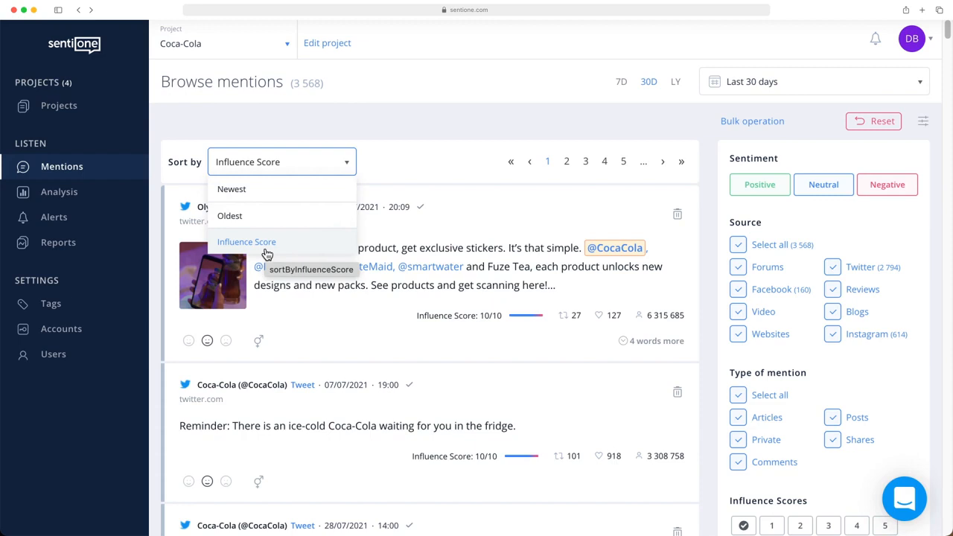
left_click(314, 163)
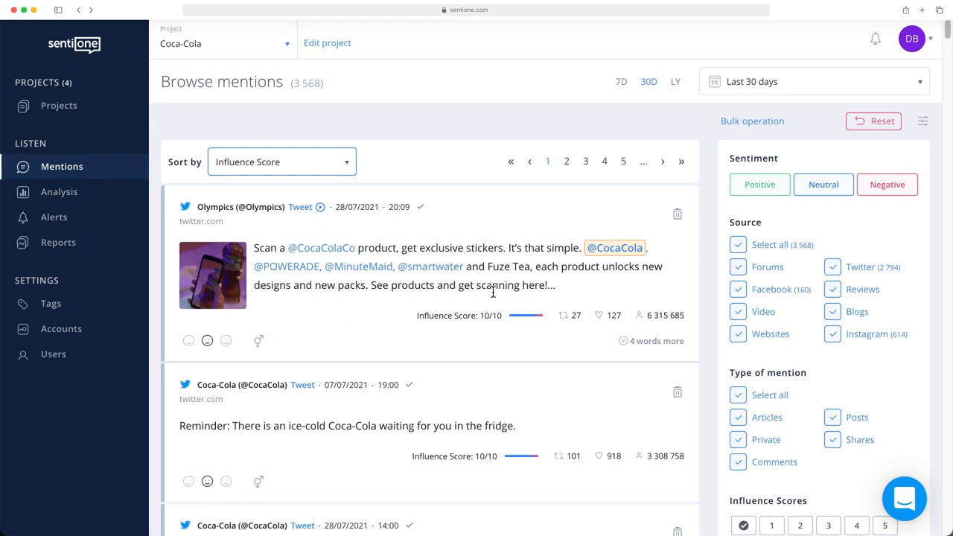
Step: Expand the full text of the Olympics tweet and mark its sentiment as positive
left_click(672, 346)
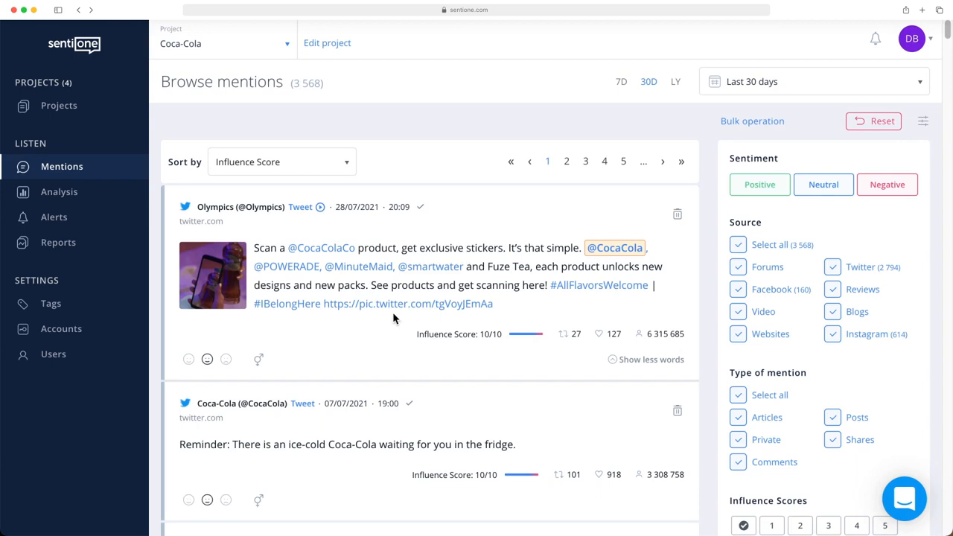
left_click(189, 363)
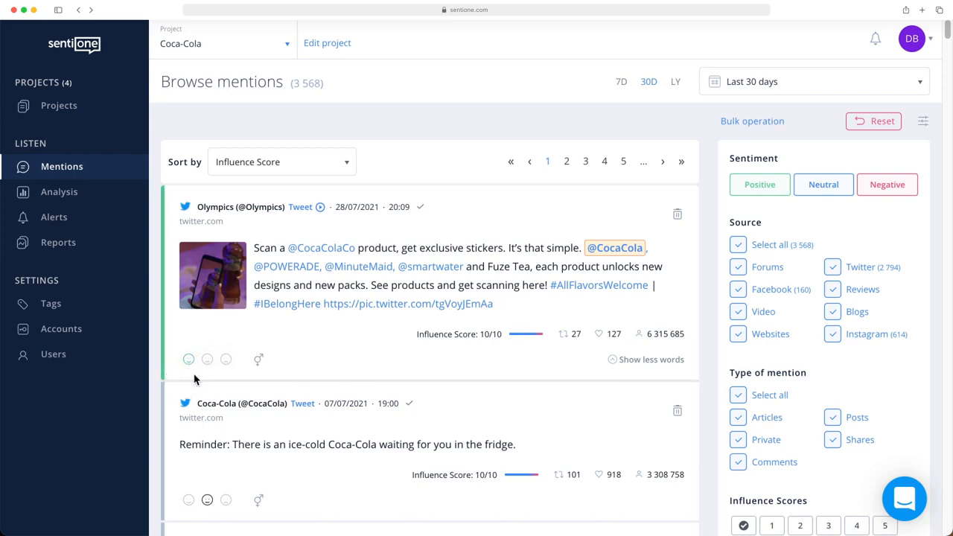
Step: View the author gender choices for the Olympics tweet, close them, and remove that mention from the results
left_click(258, 363)
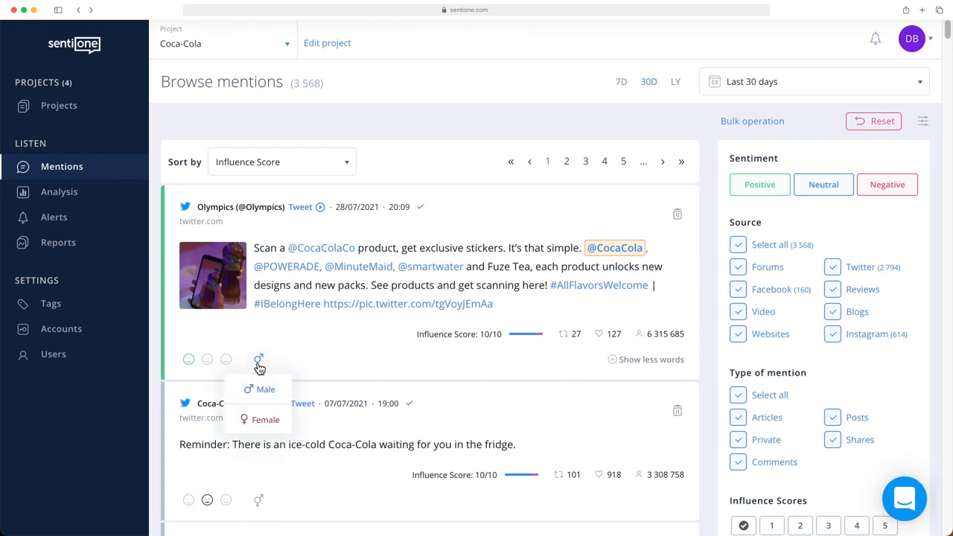
left_click(258, 364)
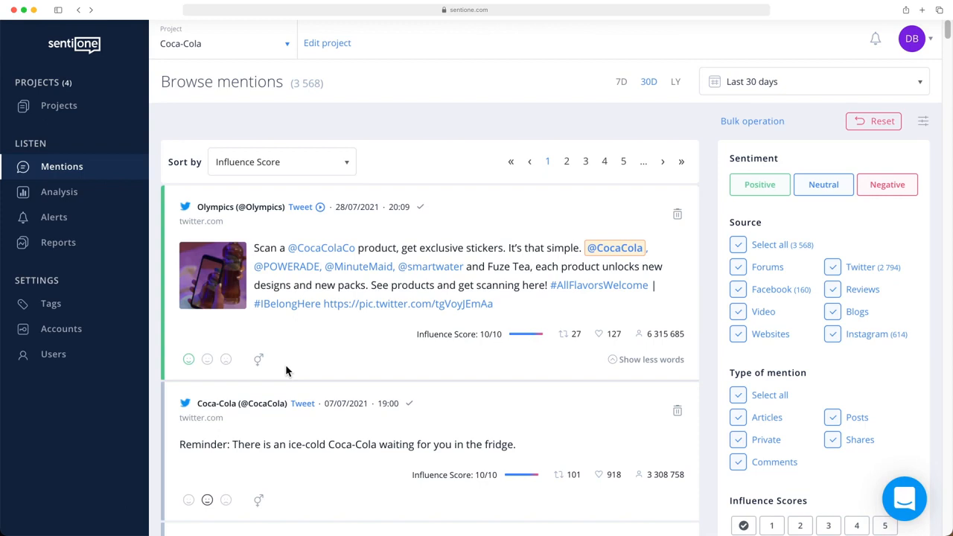
left_click(677, 216)
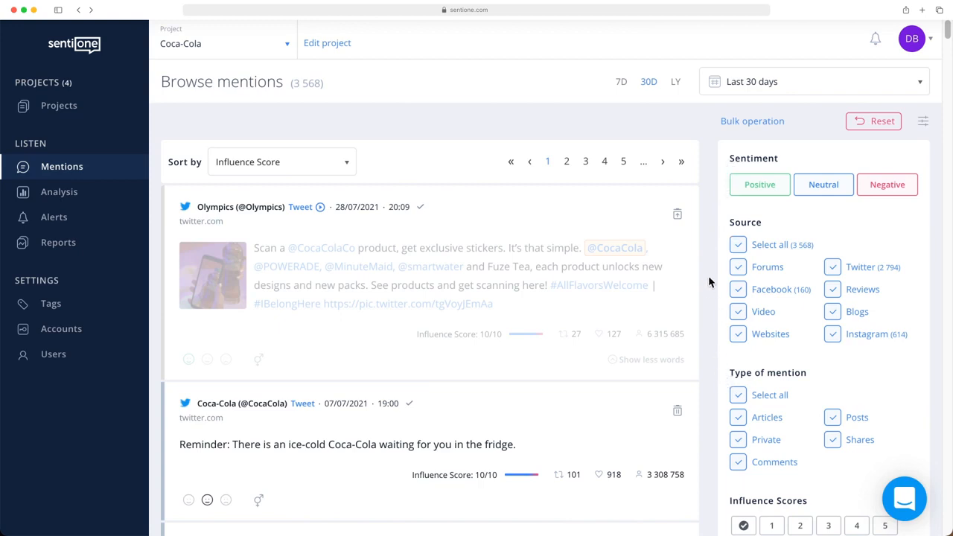
Step: Filter the Coca-Cola mentions to neutral sentiment, Facebook as the only source, and Posts as the only type of mention
left_click(753, 186)
left_click(908, 190)
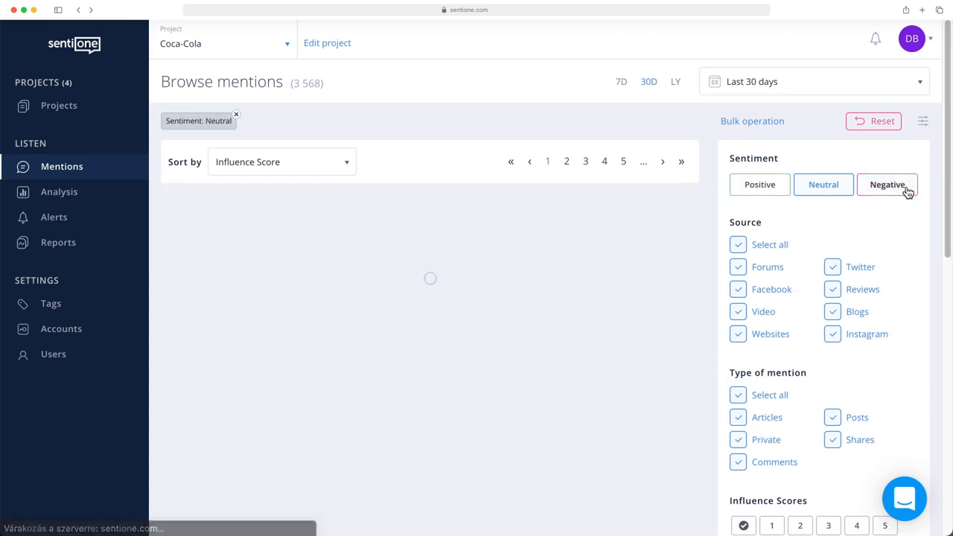
left_click(738, 245)
left_click(738, 290)
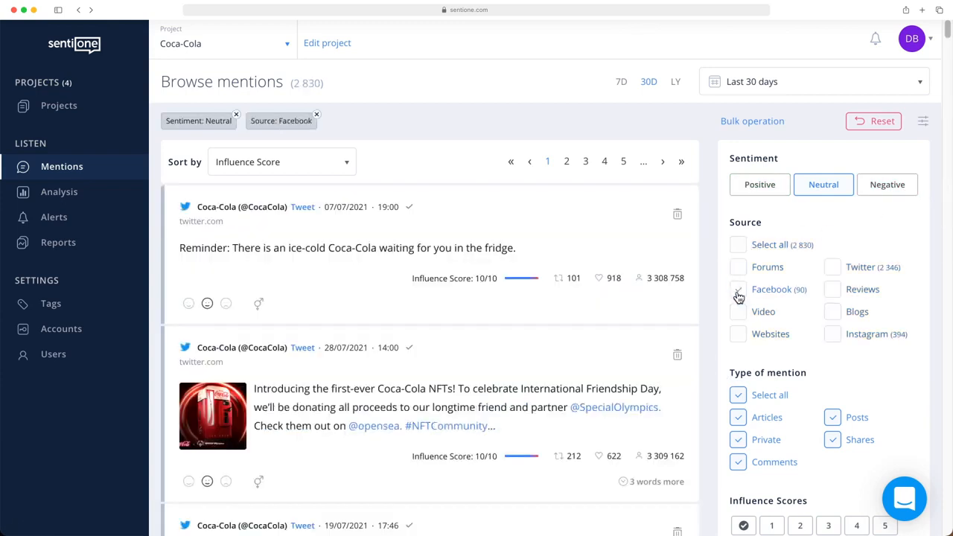
left_click(738, 395)
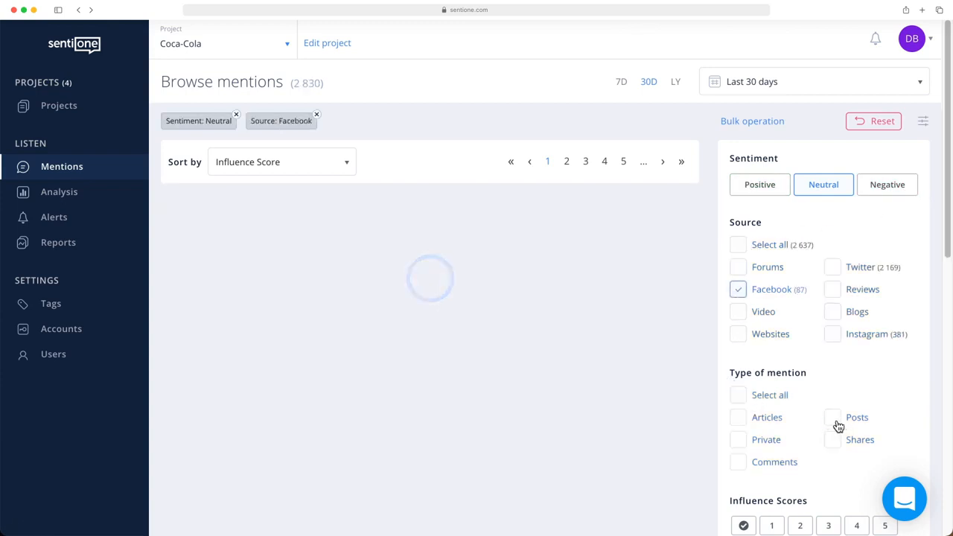
left_click(833, 418)
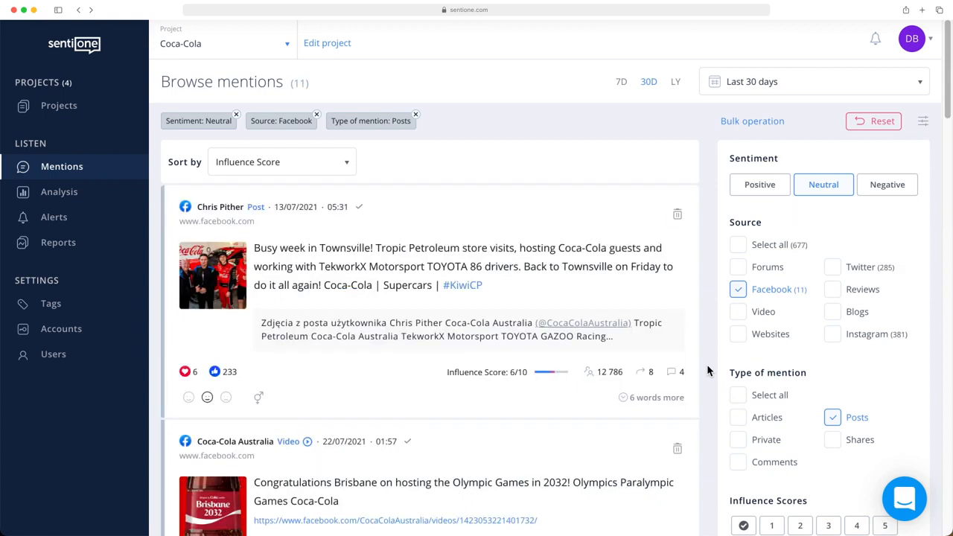
Step: Filter the mentions by the included word pepsi, and clear that word filter again
scroll(768, 360, "down", 5)
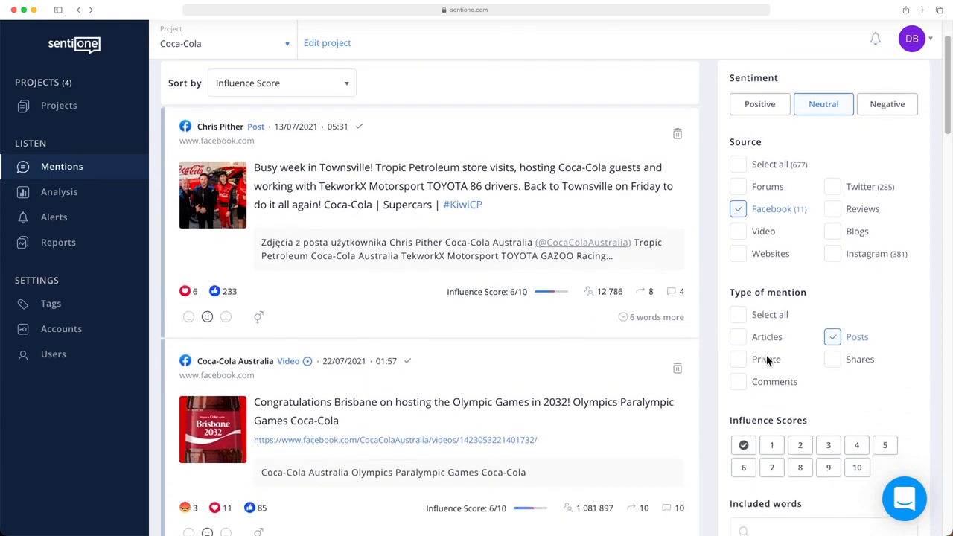
scroll(769, 360, "down", 2)
left_click(776, 398)
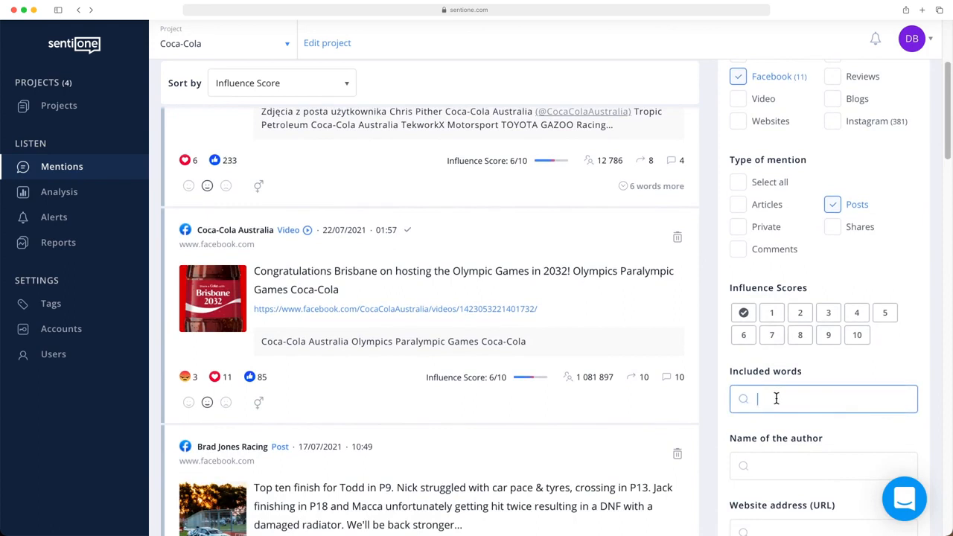
type("pepsi")
key("Return")
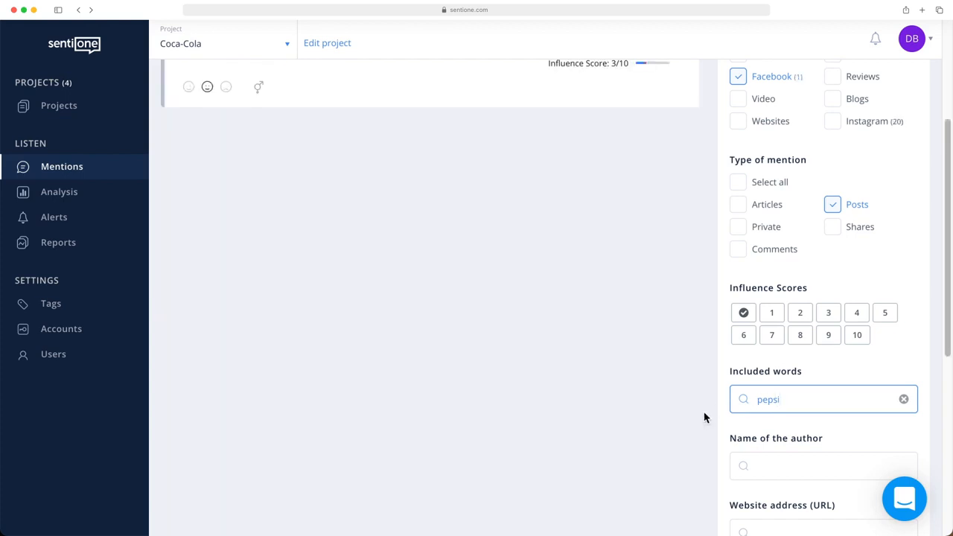
left_click(902, 400)
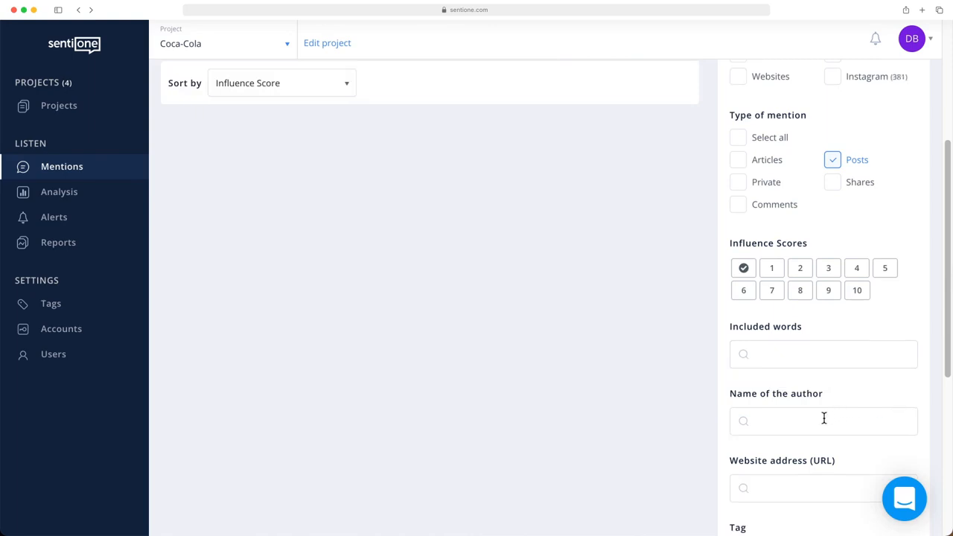
Step: Examine the author name, website address, tag, gender, country and language filters and the CSV and XLS download options
left_click(777, 429)
scroll(776, 429, "down", 2)
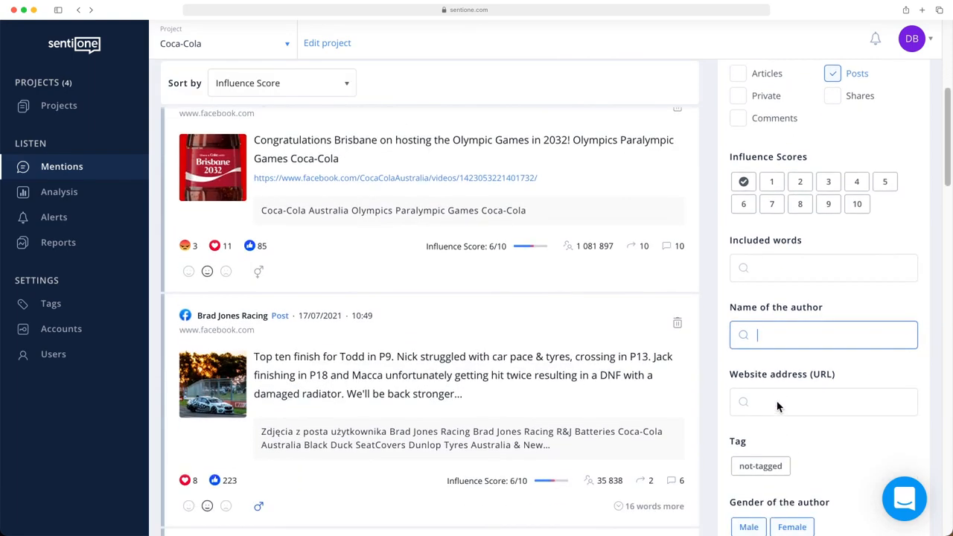
scroll(777, 408, "down", 1)
left_click(778, 384)
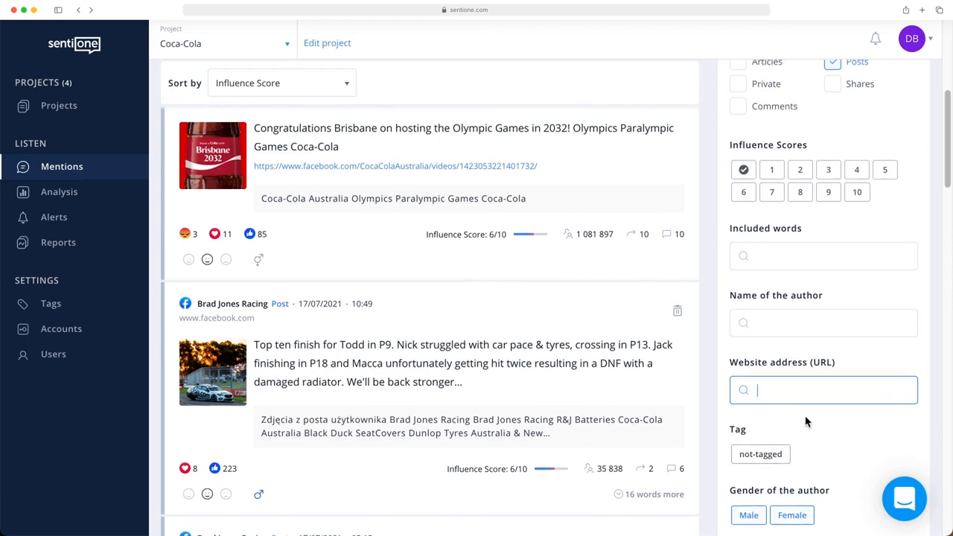
scroll(804, 419, "down", 2)
scroll(807, 419, "down", 4)
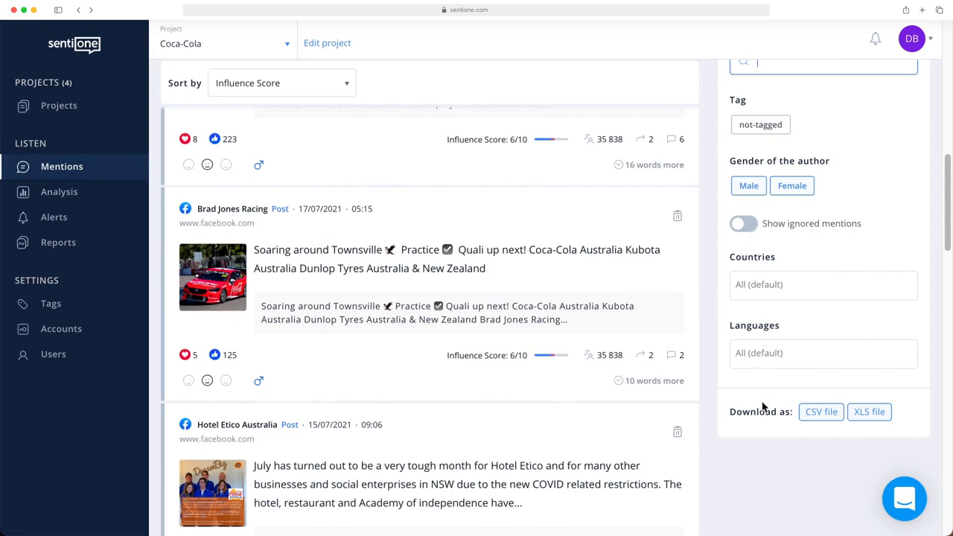
left_click(819, 416)
left_click(867, 419)
Step: Reset all filters on the Coca-Cola mentions
scroll(747, 407, "up", 1)
scroll(745, 406, "up", 10)
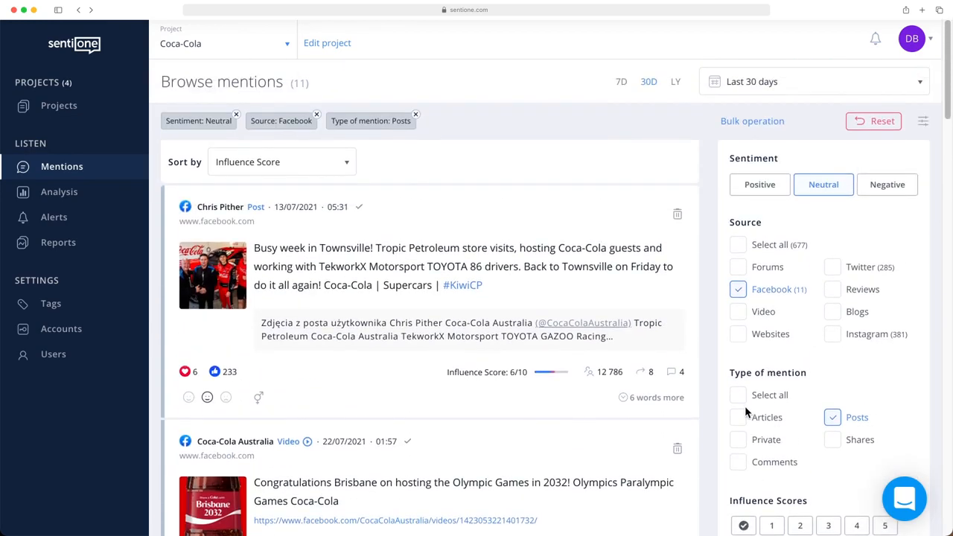
left_click(883, 122)
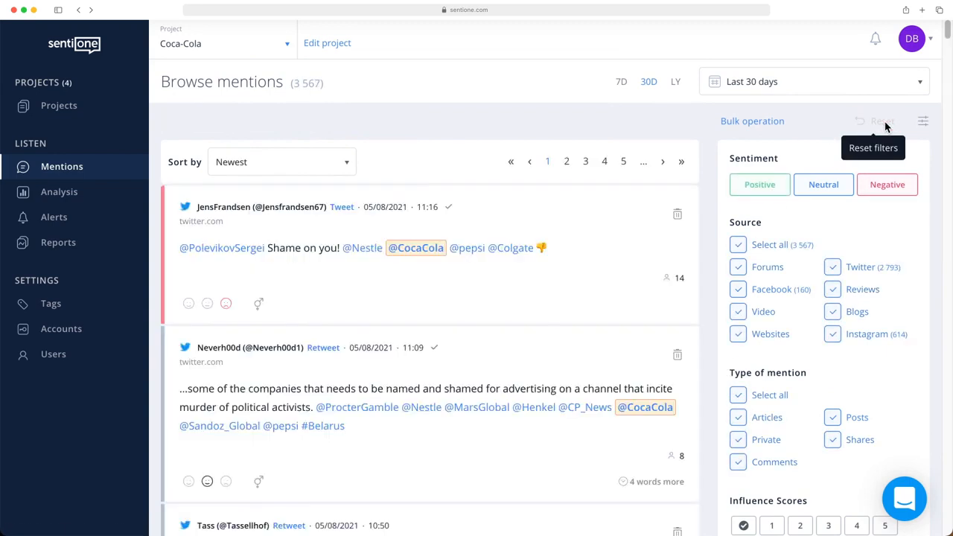
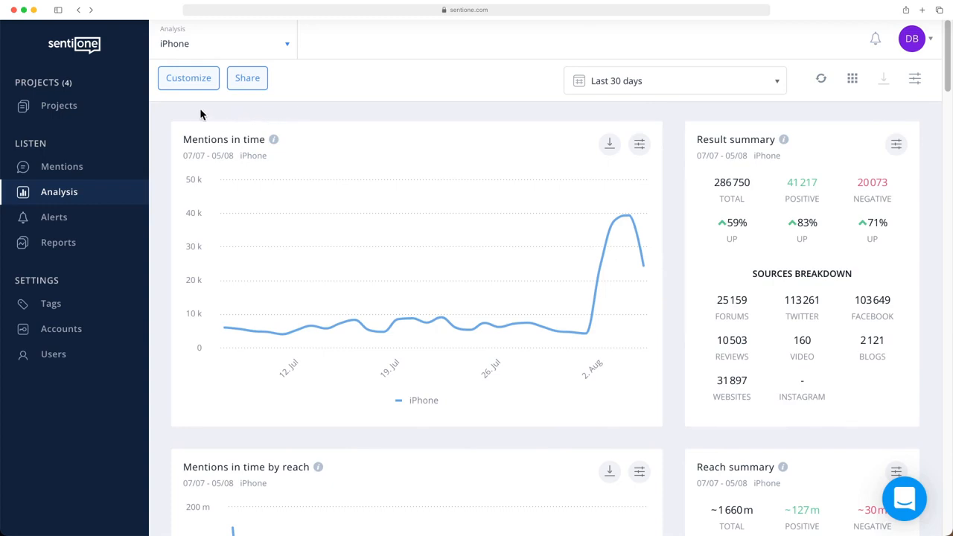
Step: Examine the widget categories available for customizing the iPhone dashboard, from Results to Engagement, and save the layout
left_click(179, 85)
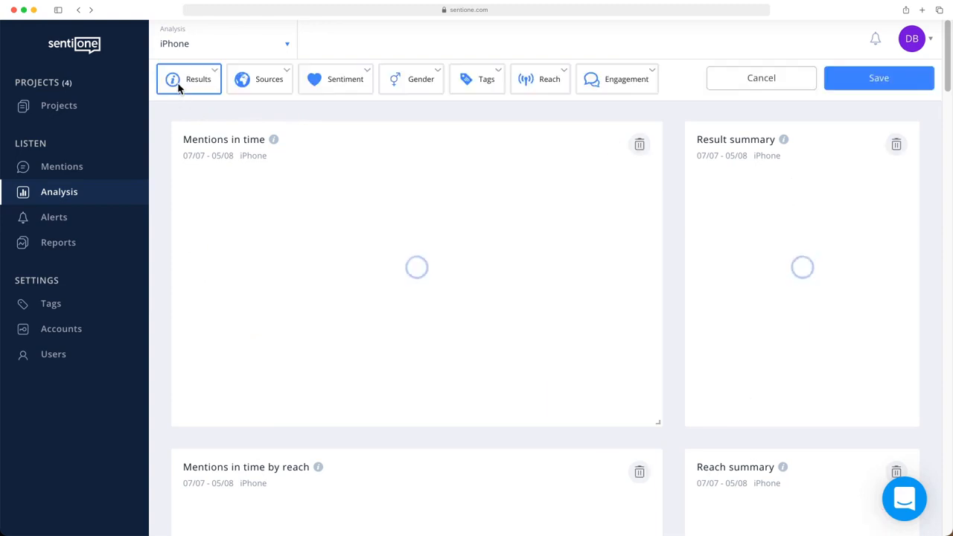
left_click(190, 87)
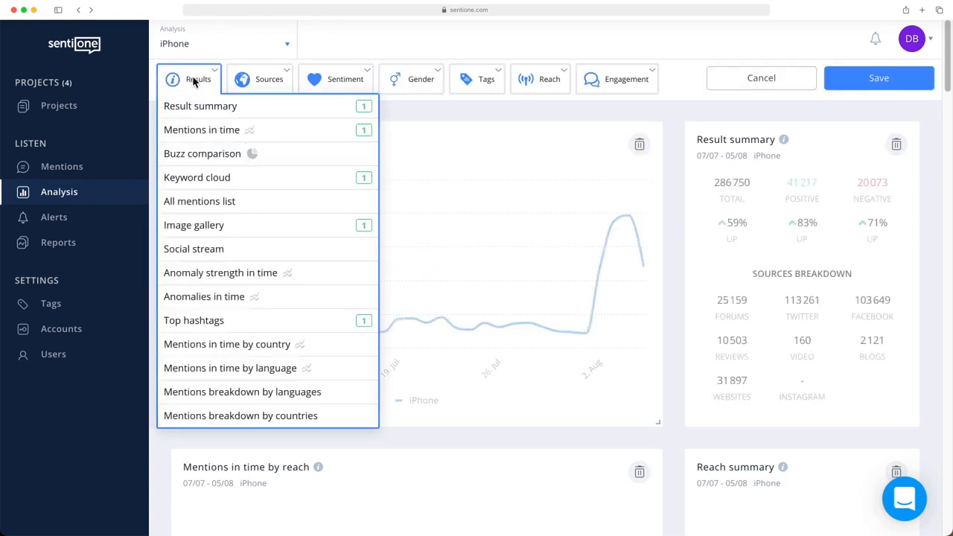
left_click(240, 82)
left_click(330, 82)
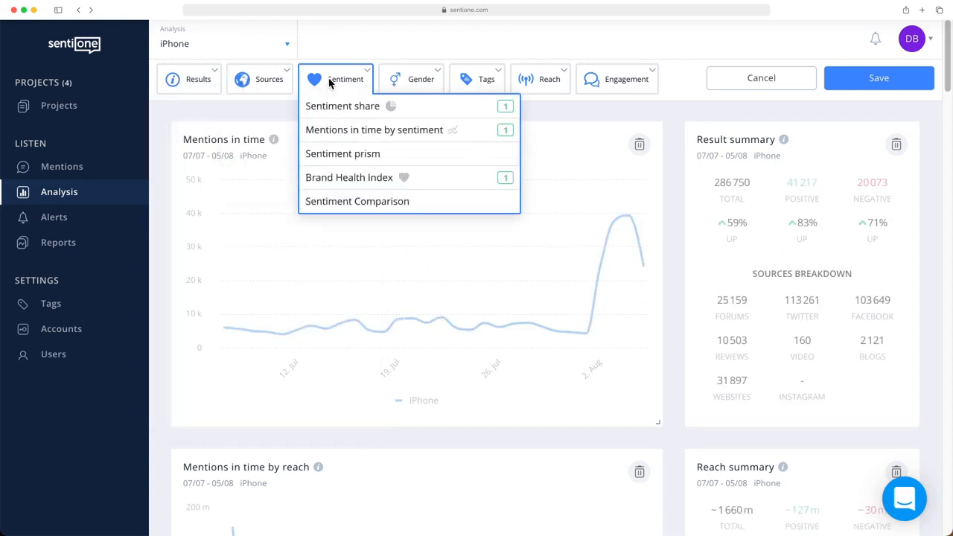
left_click(421, 79)
left_click(465, 79)
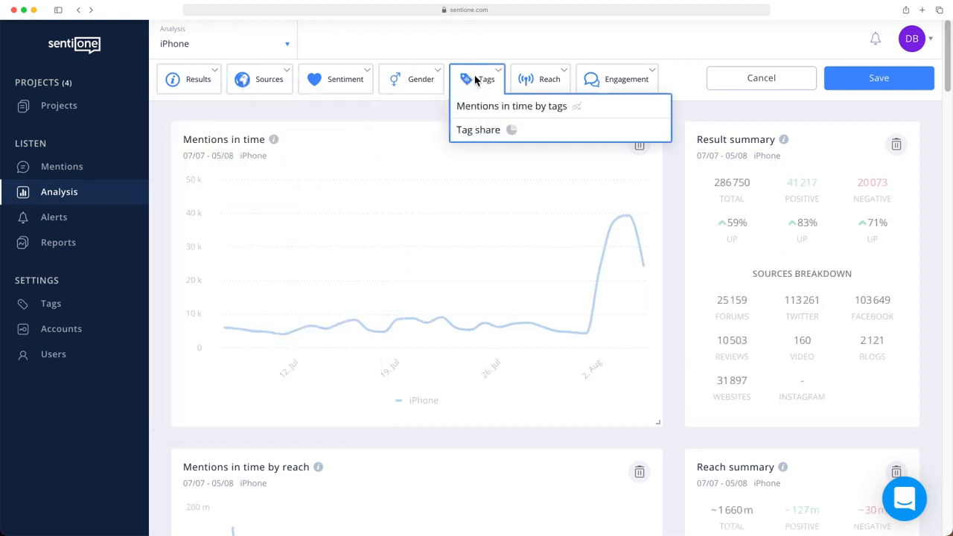
left_click(525, 79)
left_click(599, 79)
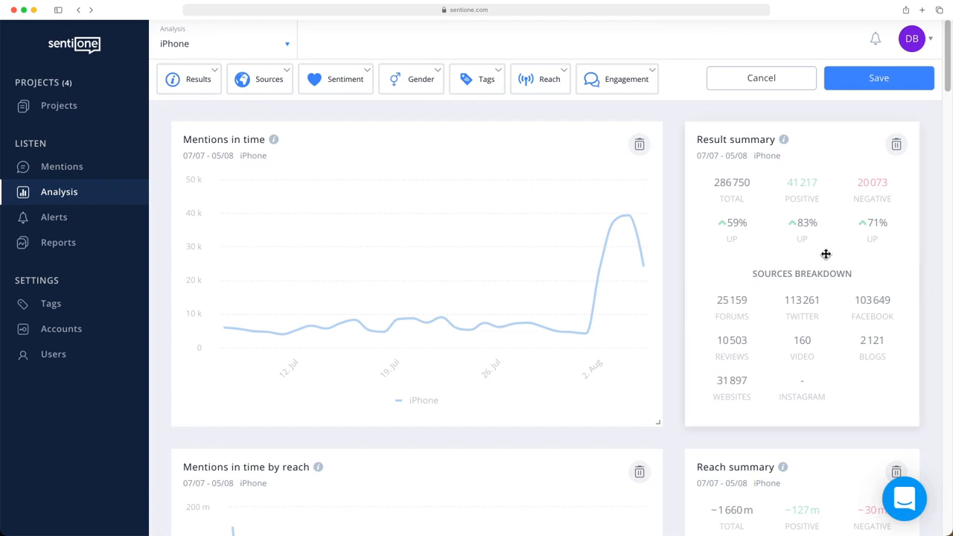
mouse_move(832, 254)
left_mouse_down()
mouse_move(321, 259)
mouse_move(862, 245)
mouse_move(842, 246)
left_mouse_up()
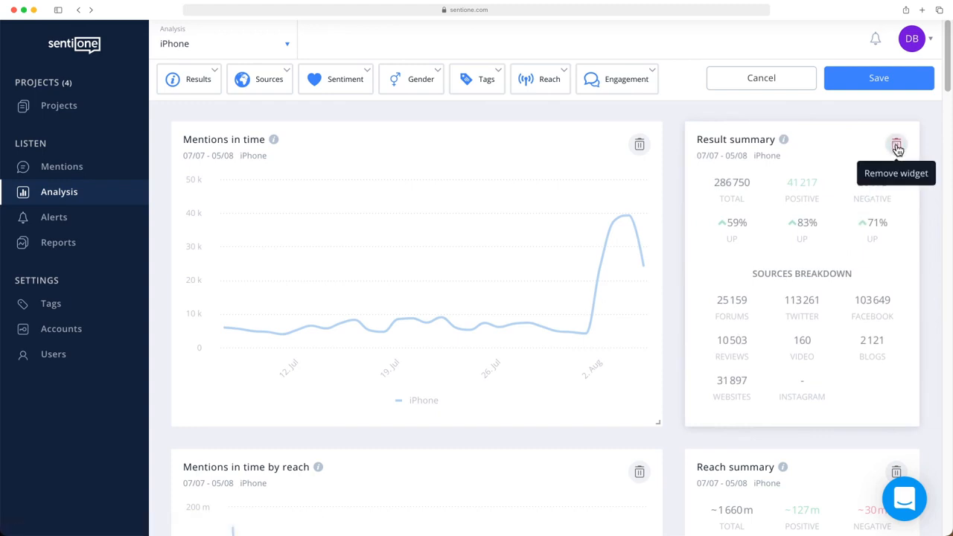
left_click(896, 82)
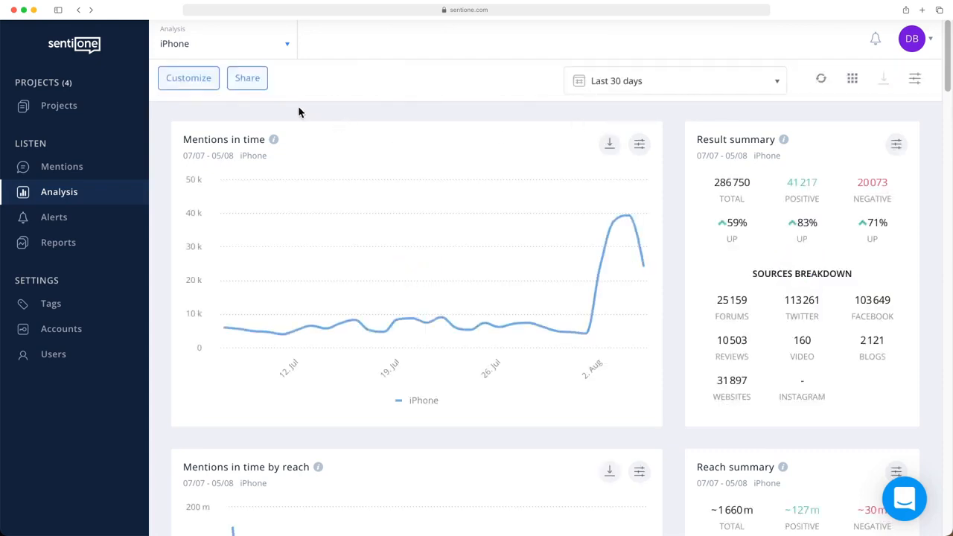
Step: Share the iPhone analysis through its link, copying the URL without displaying selected filters on widgets
left_click(248, 85)
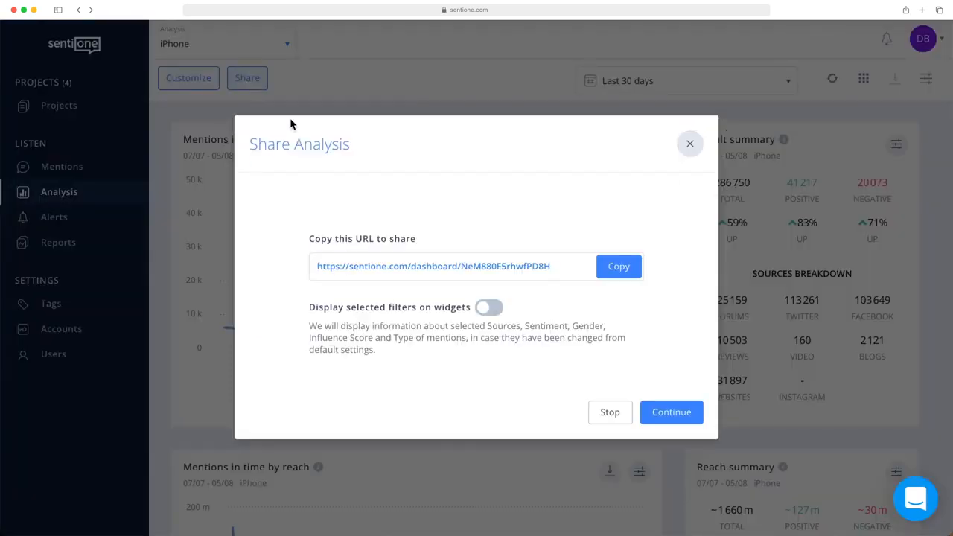
left_click(615, 273)
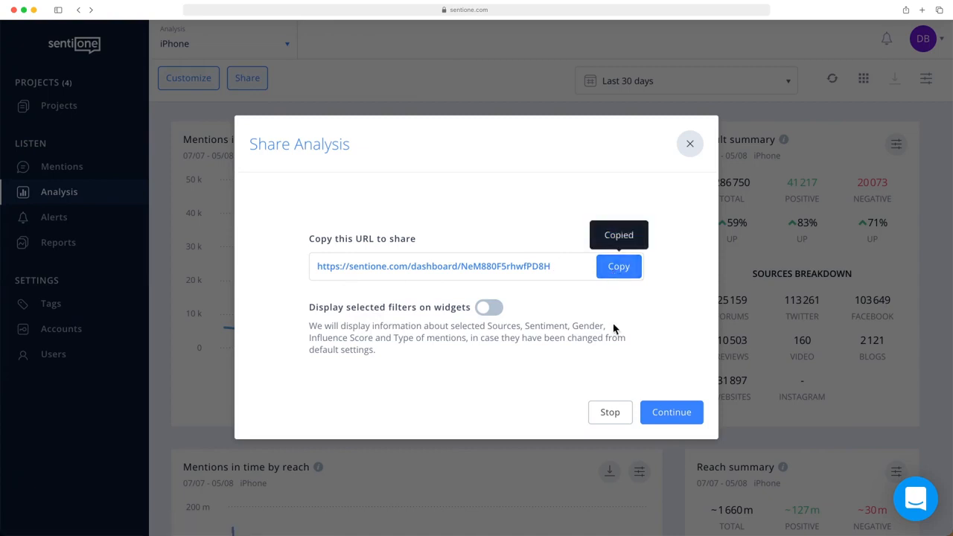
left_click(671, 414)
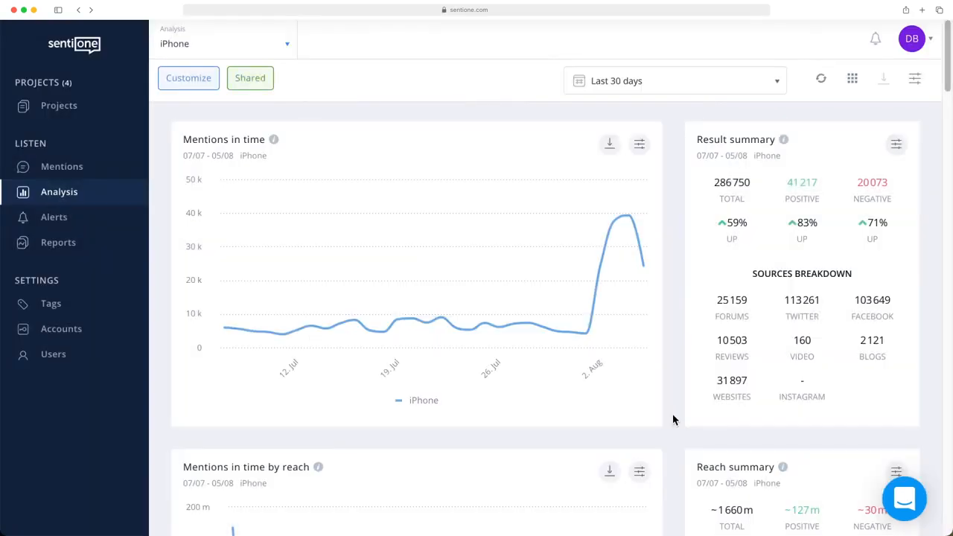
Step: Examine the dashboard's preset date ranges and custom calendar without applying a change, and open the analysis settings
left_click(653, 89)
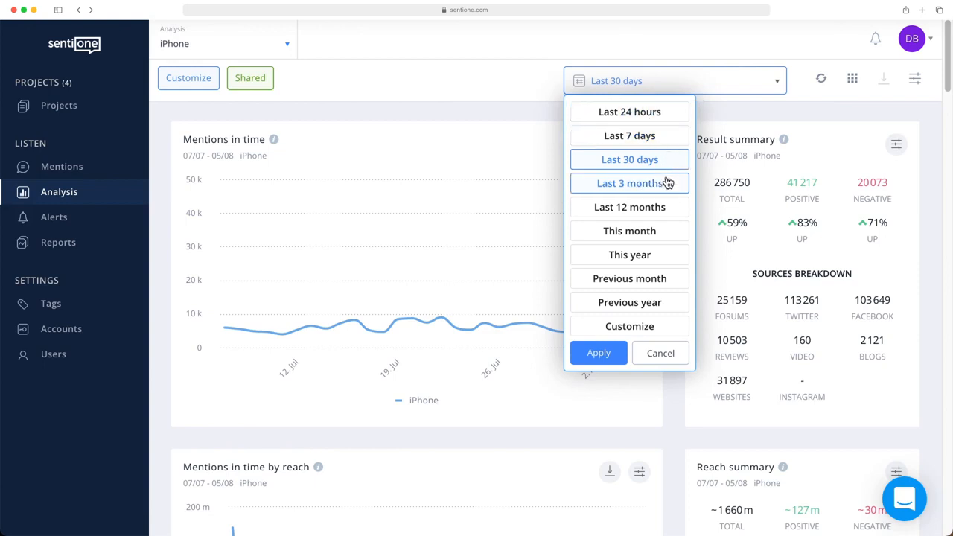
left_click(674, 335)
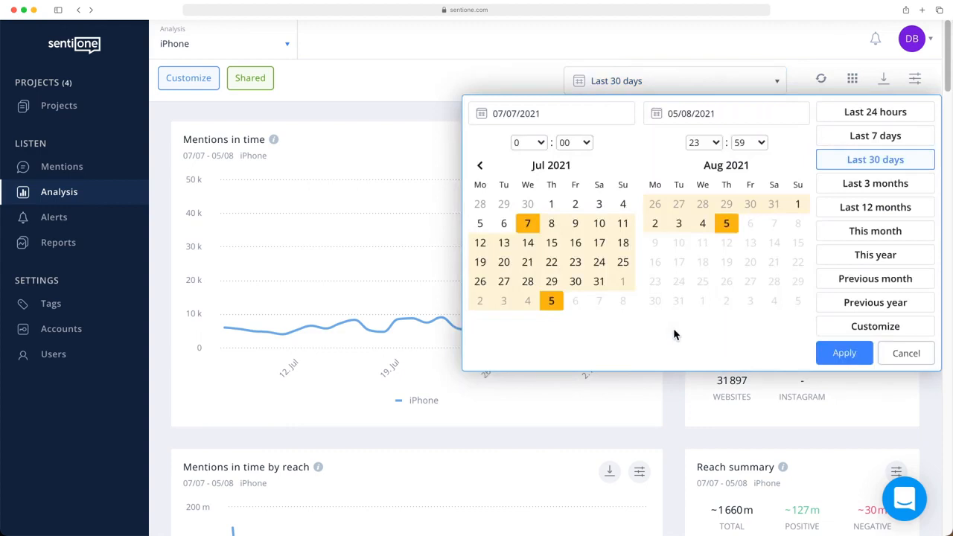
left_click(907, 355)
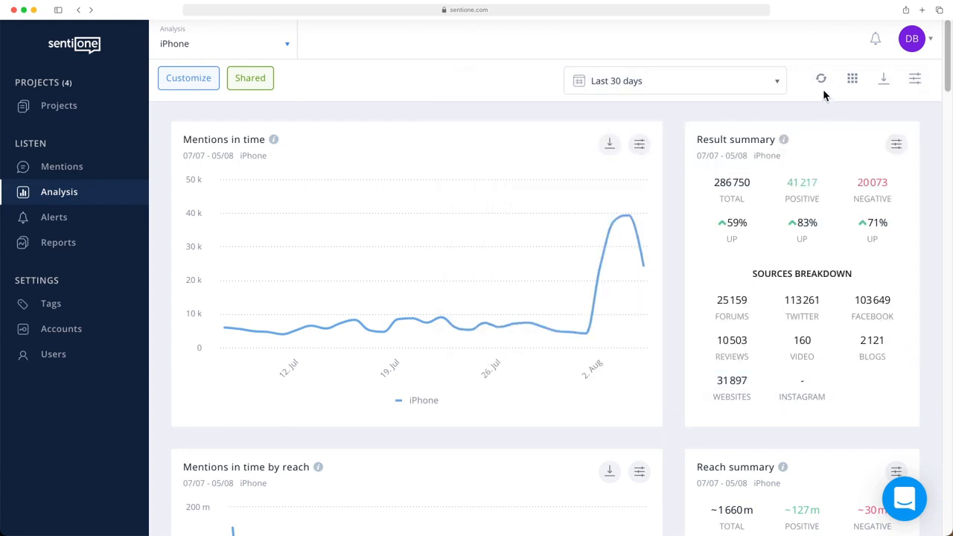
left_click(915, 84)
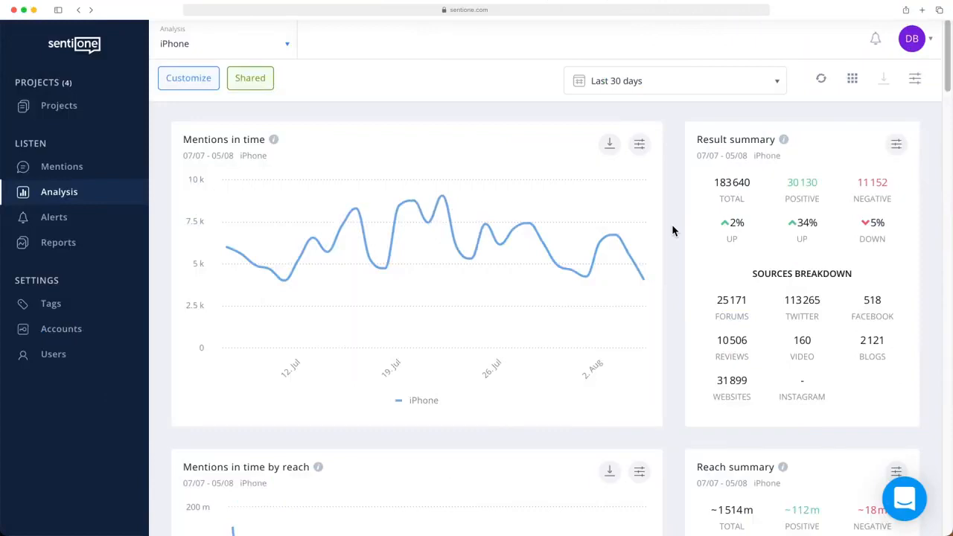
Step: Examine the download formats and filter settings of the Mentions in time widget, leaving its settings unapplied
left_click(609, 143)
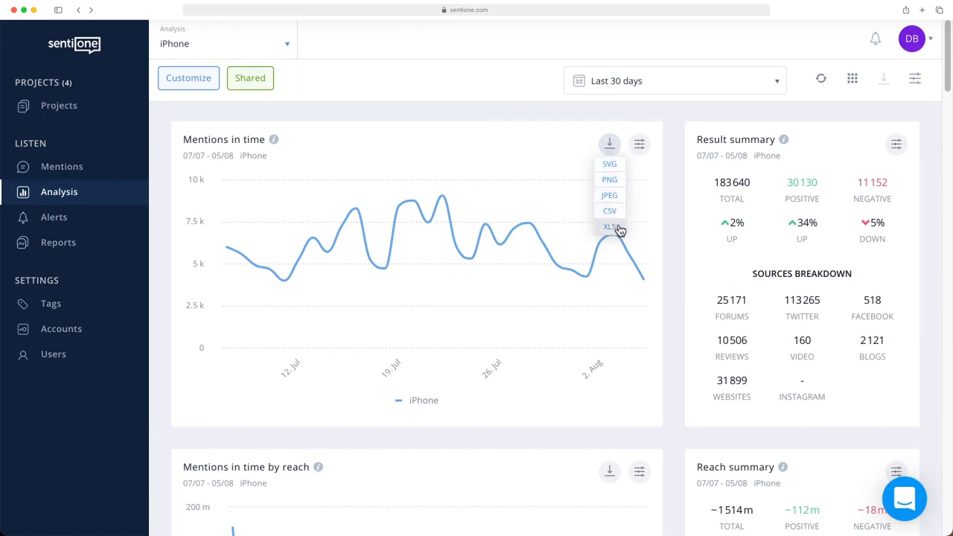
left_click(640, 146)
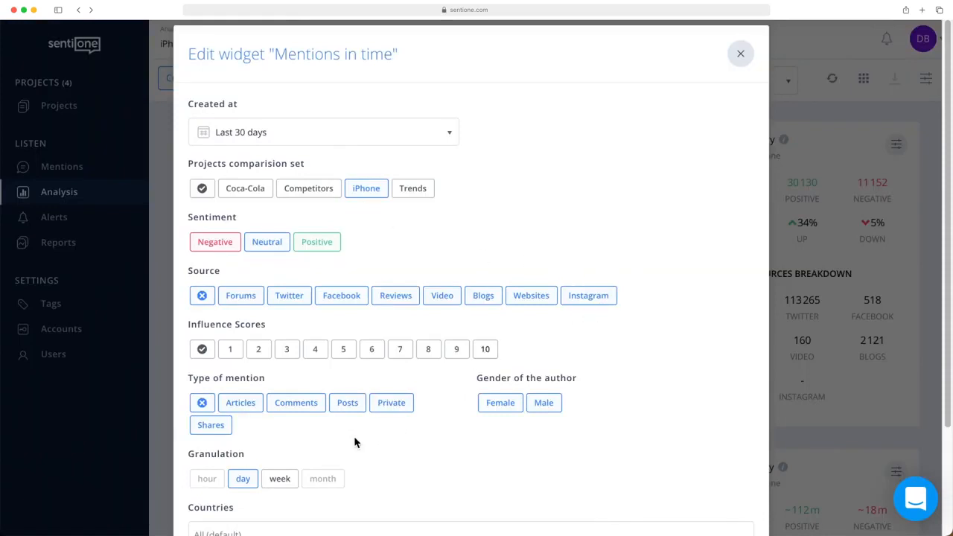
scroll(354, 436, "down", 4)
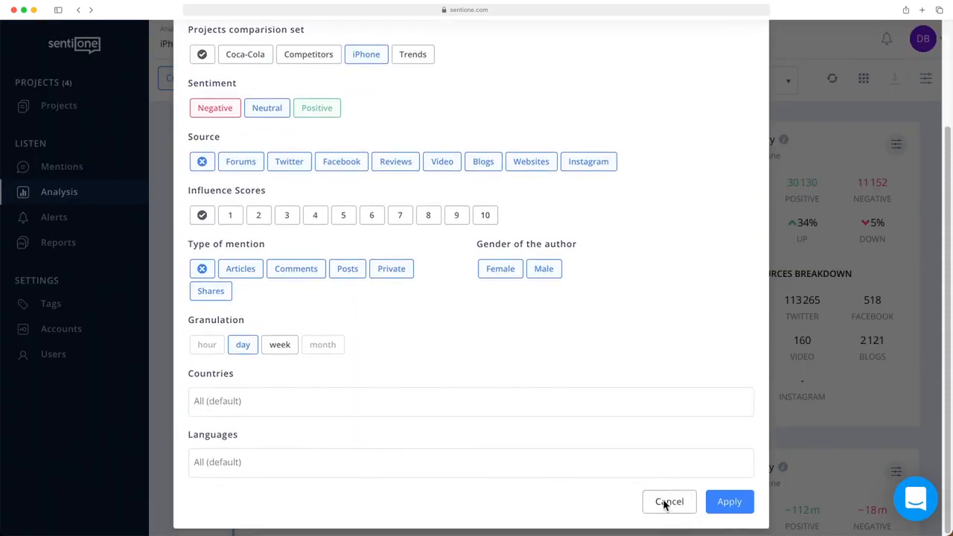
left_click(667, 501)
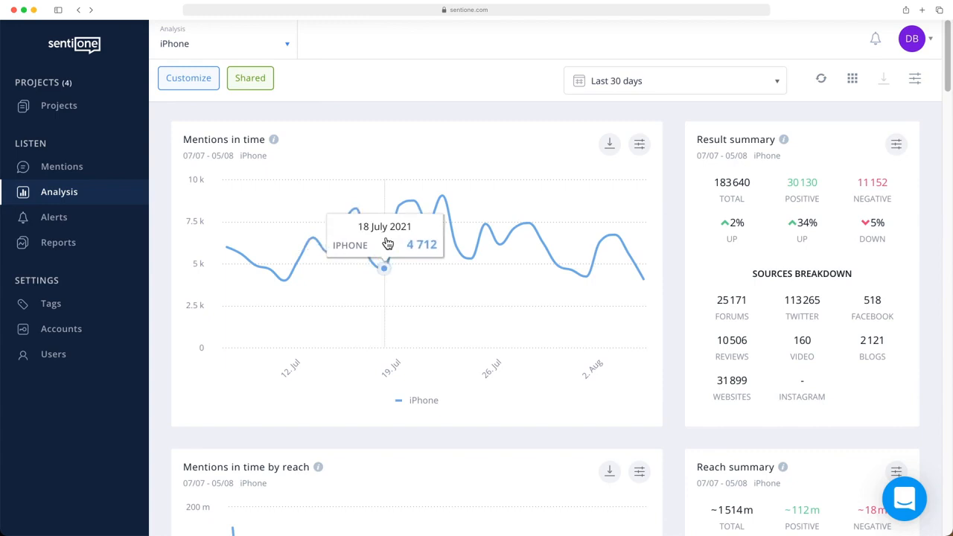
Step: Preview the iPhone mentions behind the 22 July 2021 peak, with their content summary and top keywords, and close the preview
left_click(443, 198)
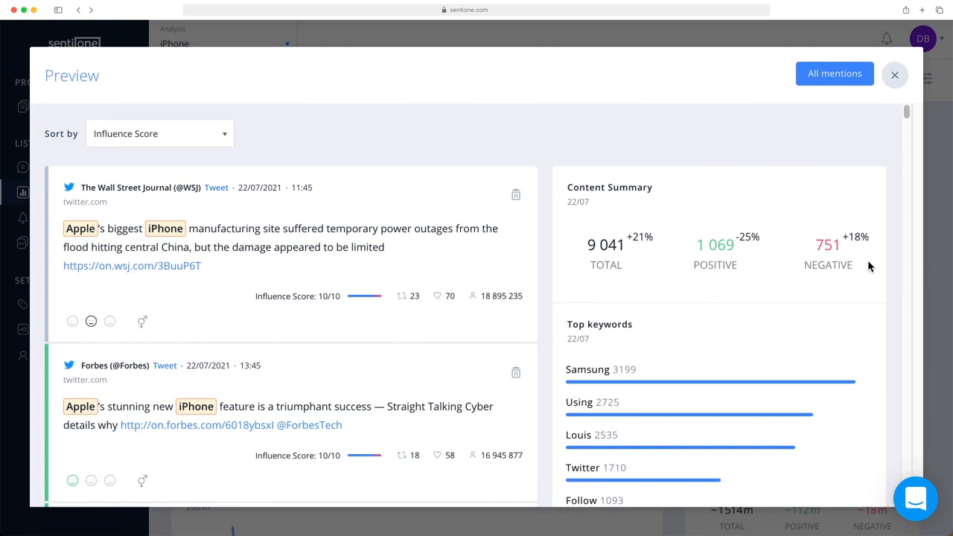
scroll(682, 325, "down", 3)
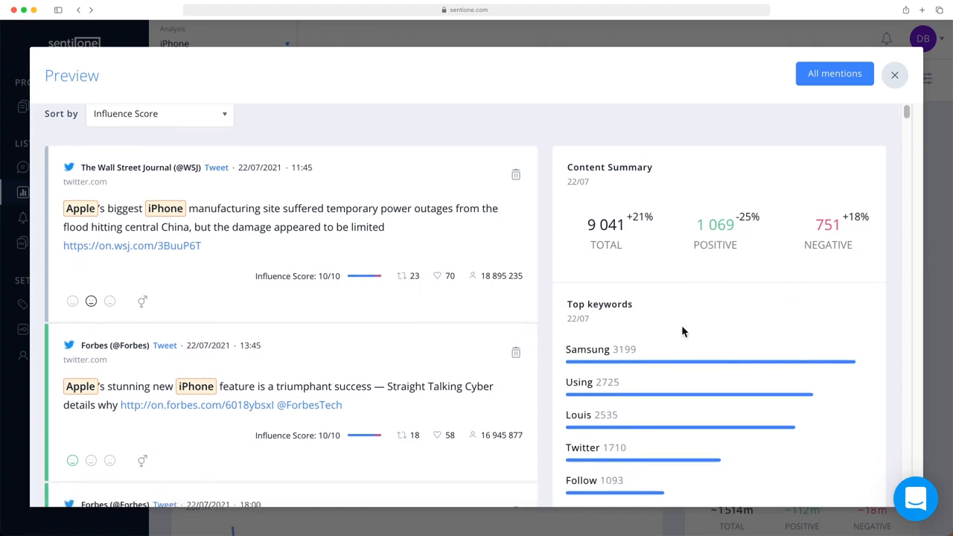
scroll(681, 326, "down", 5)
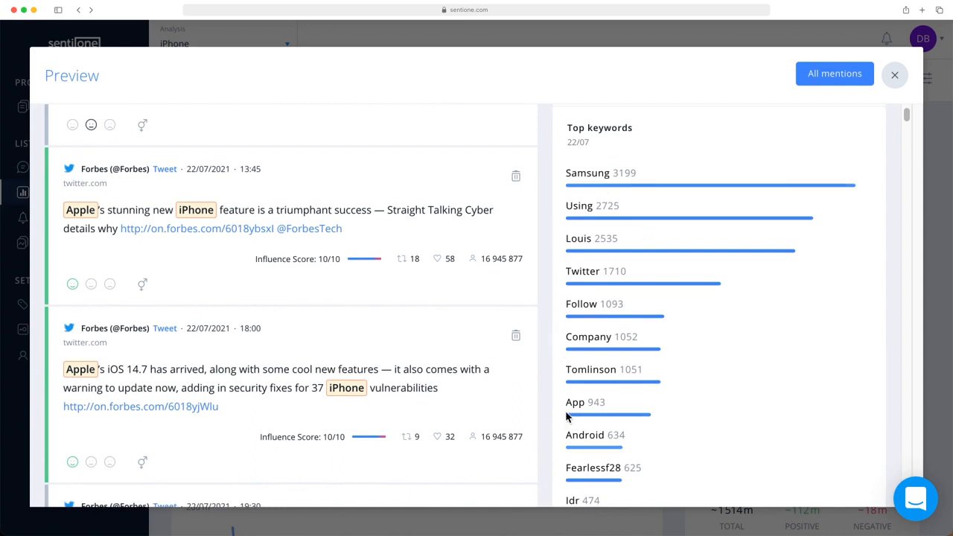
scroll(565, 421, "up", 7)
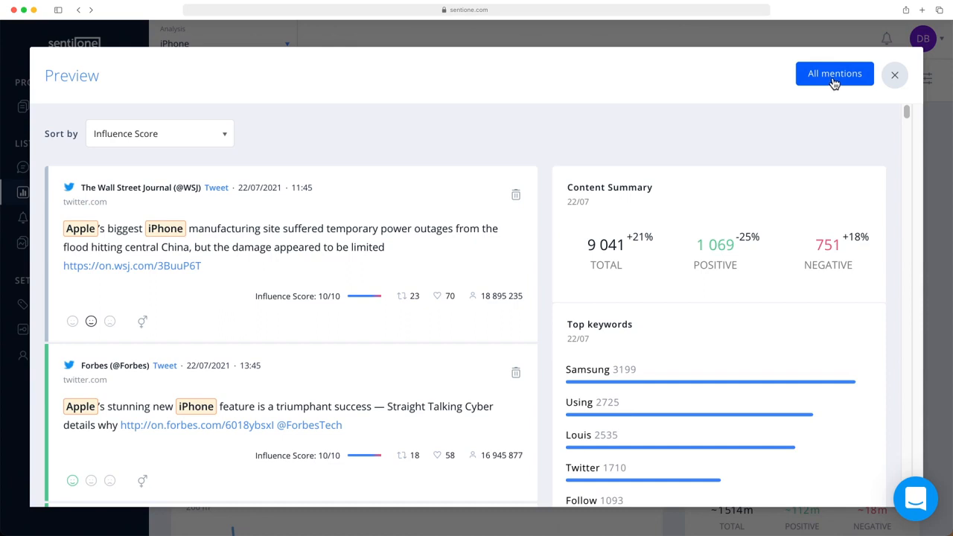
left_click(896, 76)
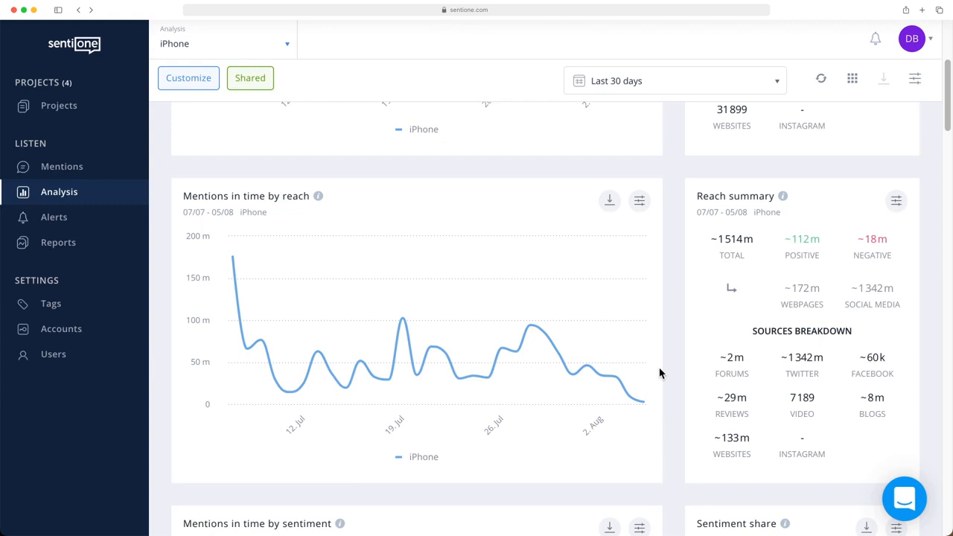
Step: Examine the Mentions in time by reach chart and the total and negative figures in the Reach summary
mouse_move(400, 352)
mouse_move(737, 247)
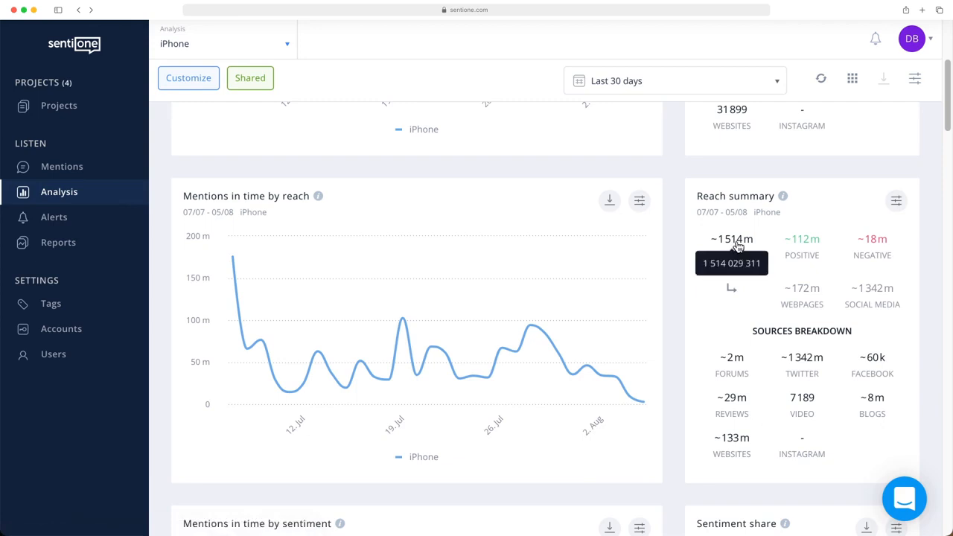
mouse_move(864, 244)
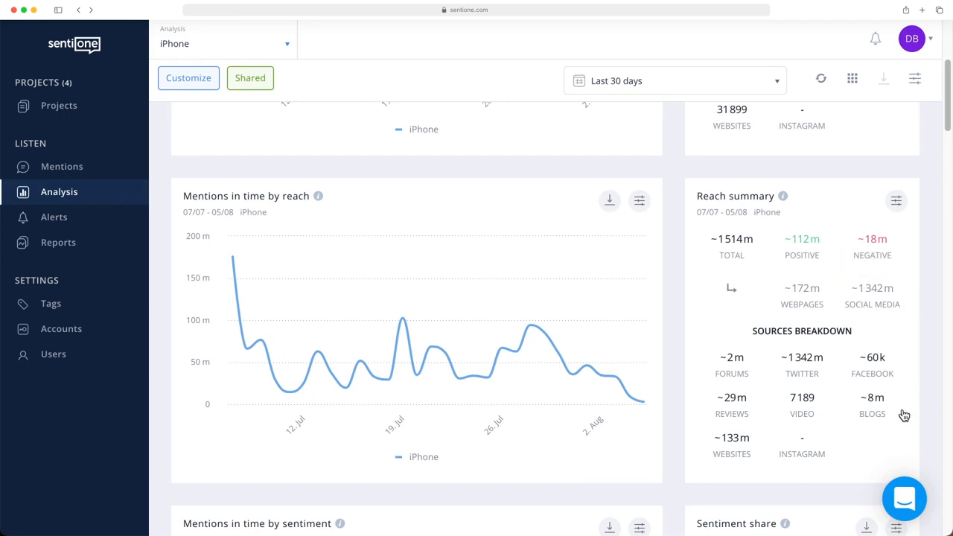
Step: Hide the Neutral category in the Sentiment share chart so that only positive and negative mentions are compared
scroll(904, 415, "down", 1)
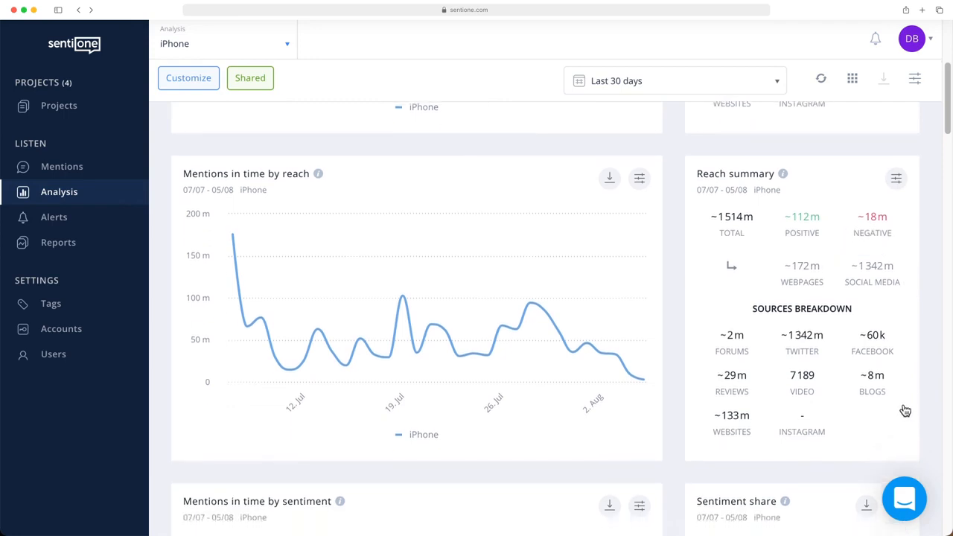
scroll(904, 409, "down", 5)
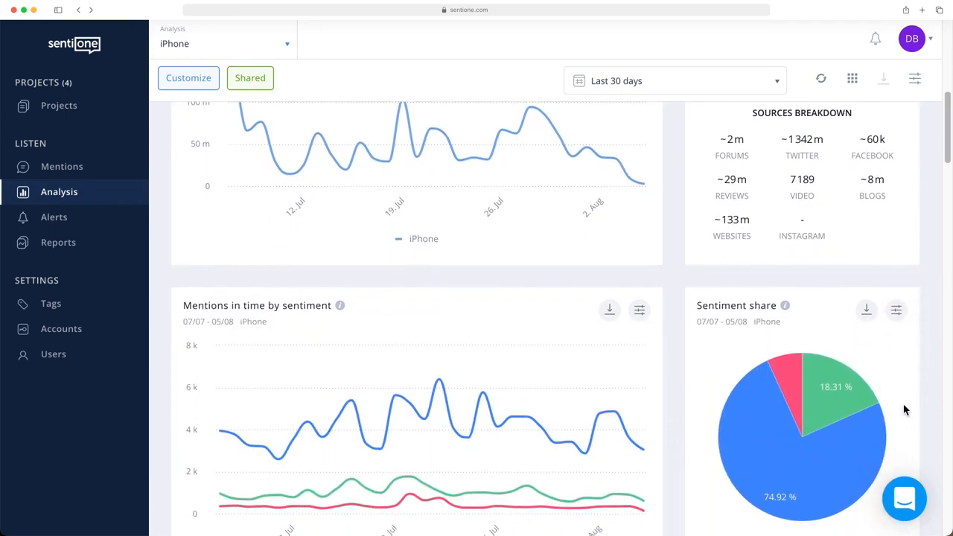
scroll(904, 409, "down", 1)
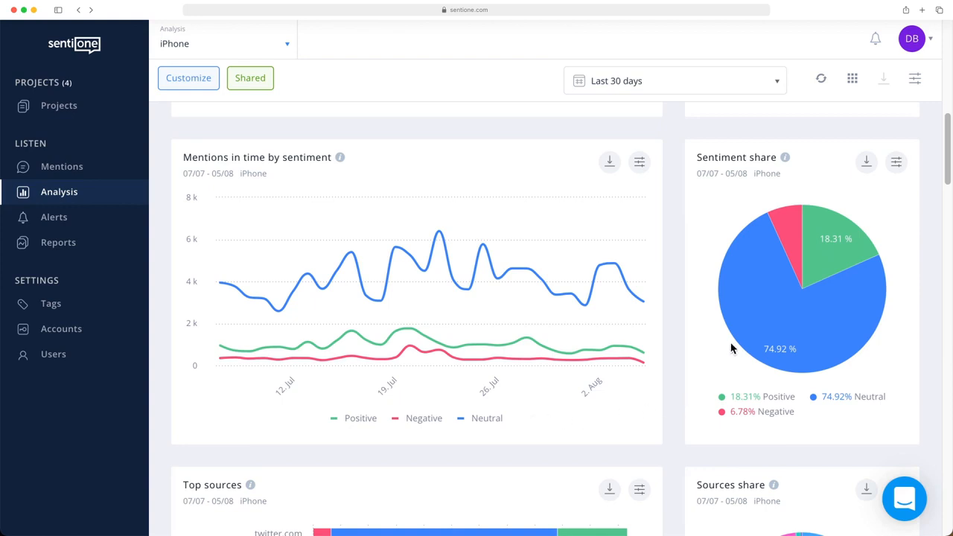
mouse_move(745, 338)
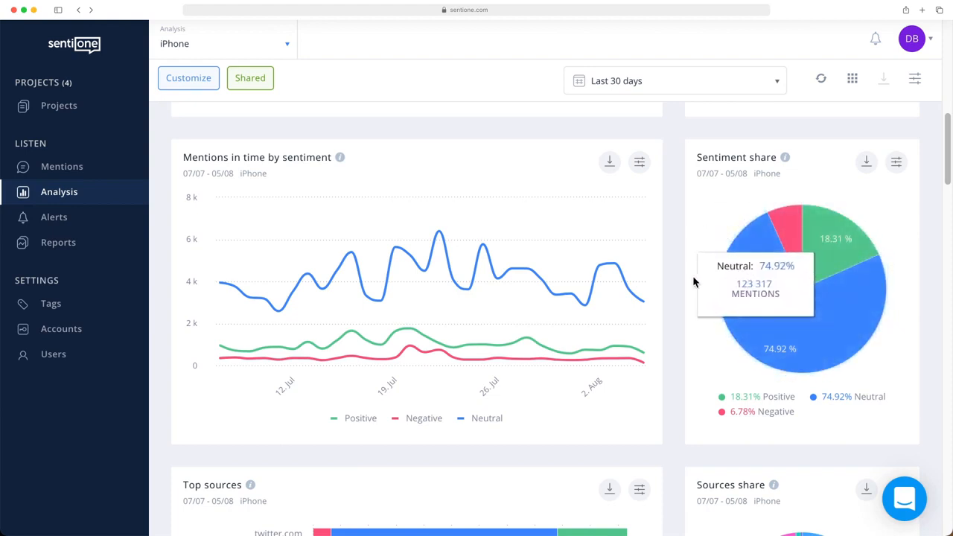
left_click(853, 399)
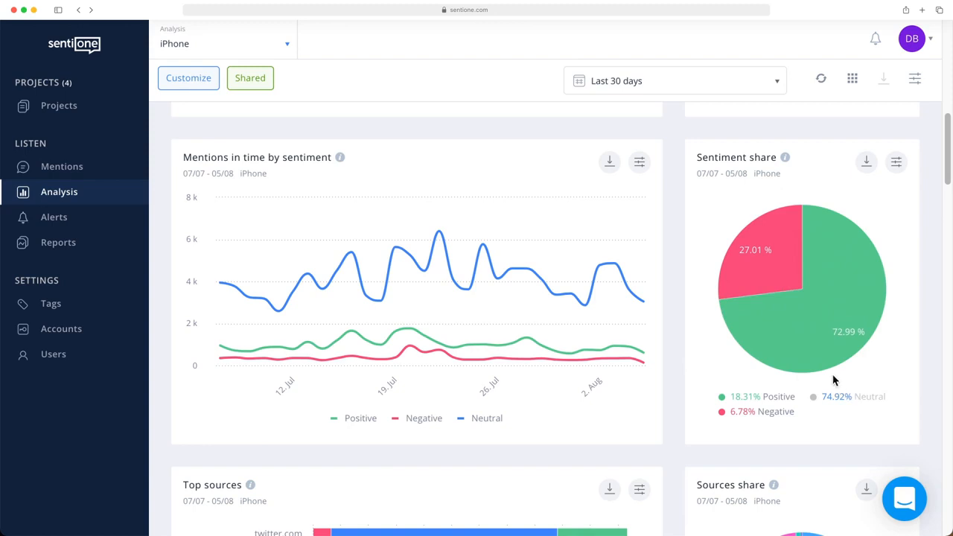
mouse_move(827, 370)
Step: Limit the Top sources widget to Websites as its only source and apply the setting
scroll(847, 417, "down", 1)
scroll(847, 423, "down", 5)
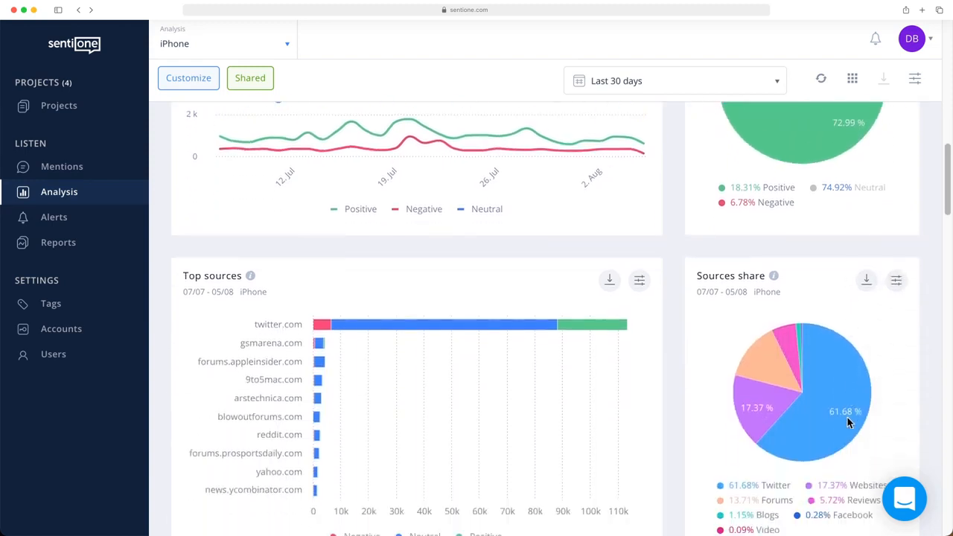
scroll(848, 423, "down", 1)
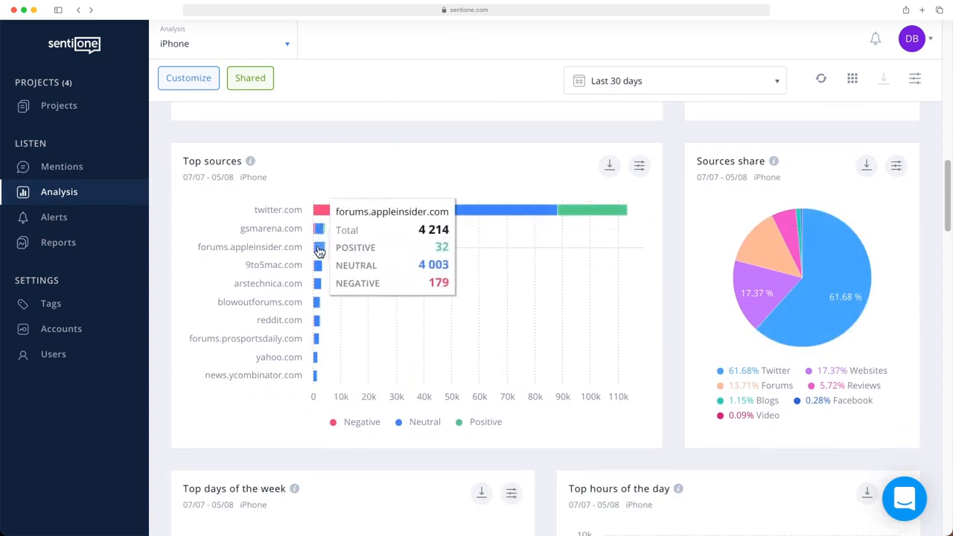
left_click(639, 169)
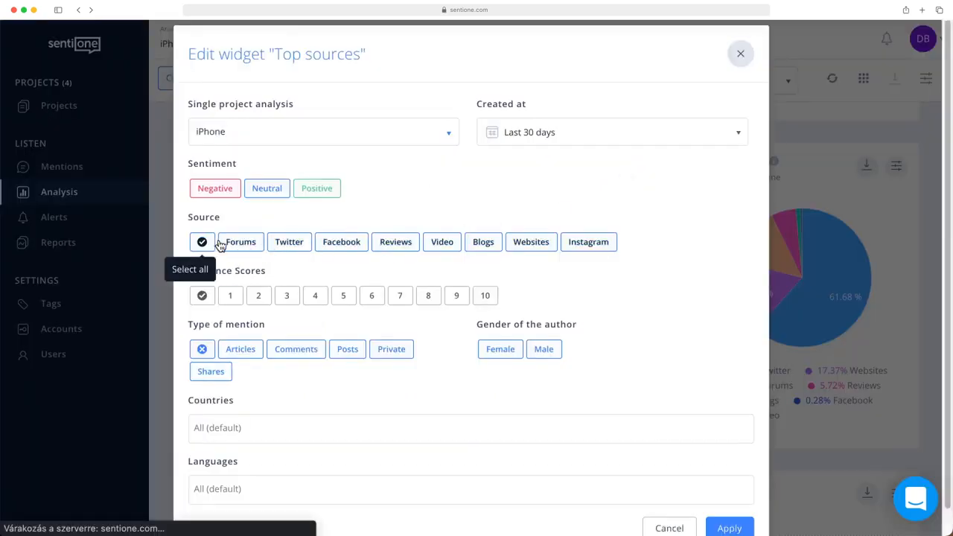
left_click(528, 242)
scroll(670, 372, "down", 1)
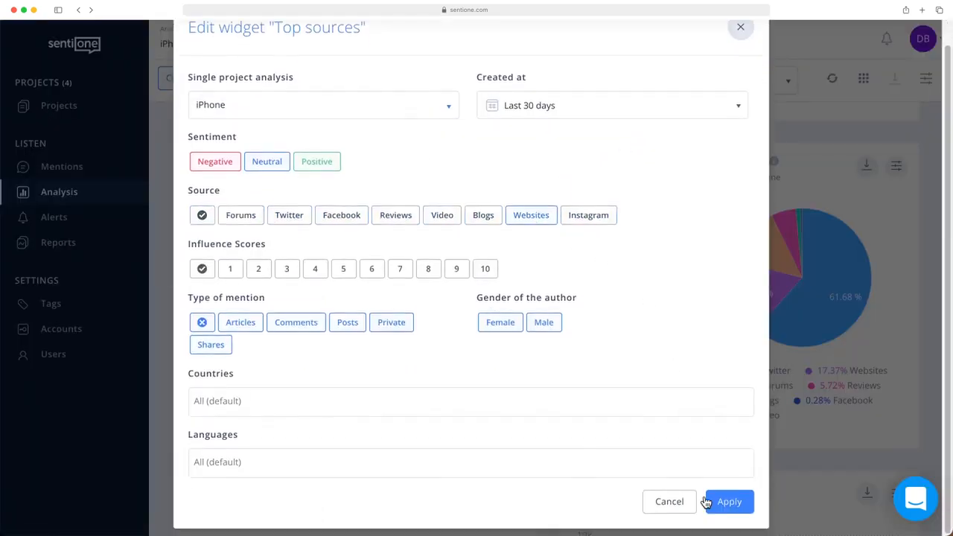
left_click(729, 511)
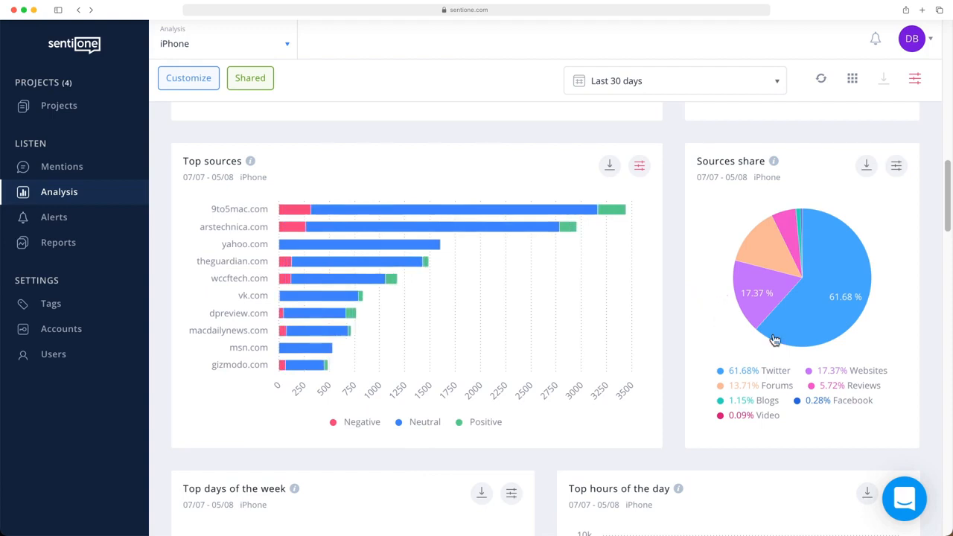
Step: Examine the Sources share chart and compare iPhone mention volumes by day of the week and hour of the day
mouse_move(811, 328)
scroll(675, 384, "down", 5)
scroll(675, 388, "down", 3)
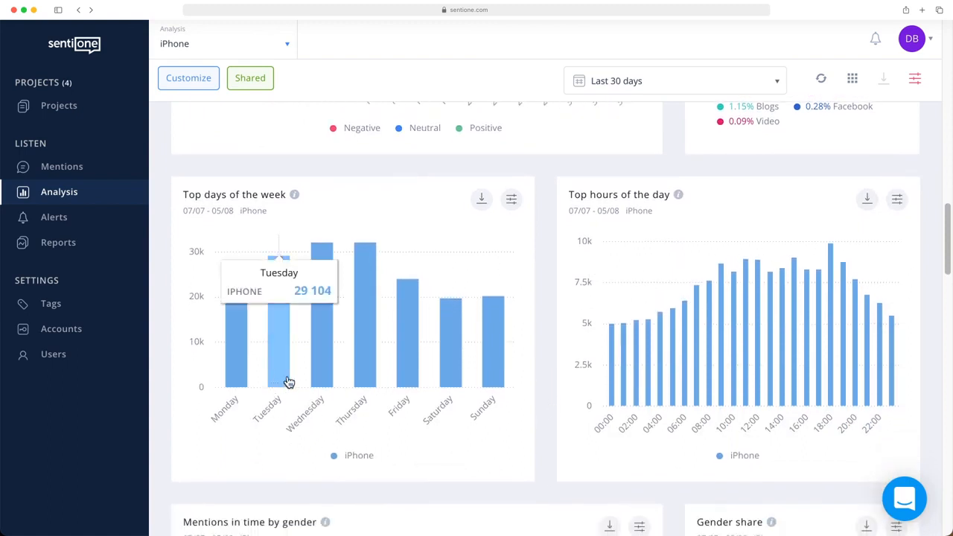
mouse_move(313, 382)
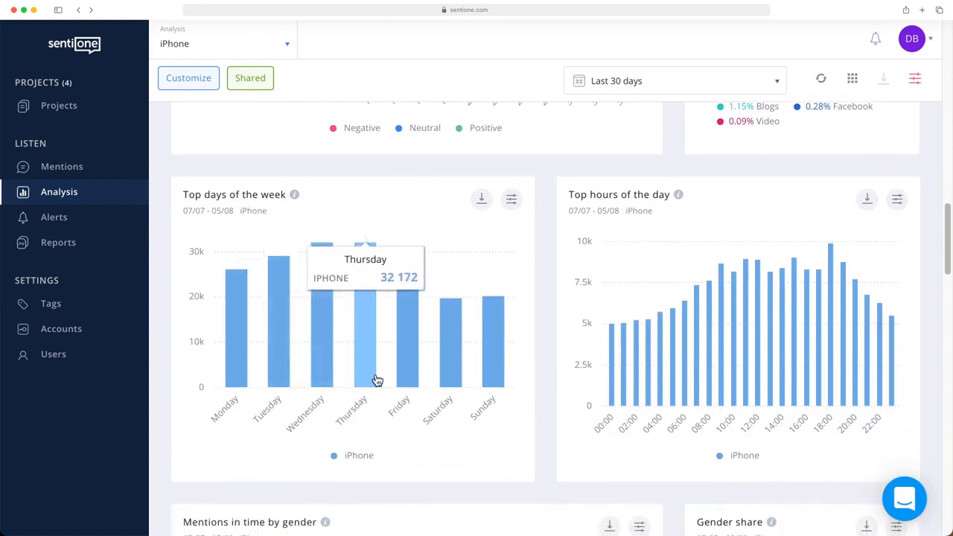
mouse_move(396, 379)
mouse_move(608, 408)
mouse_move(732, 400)
mouse_move(795, 399)
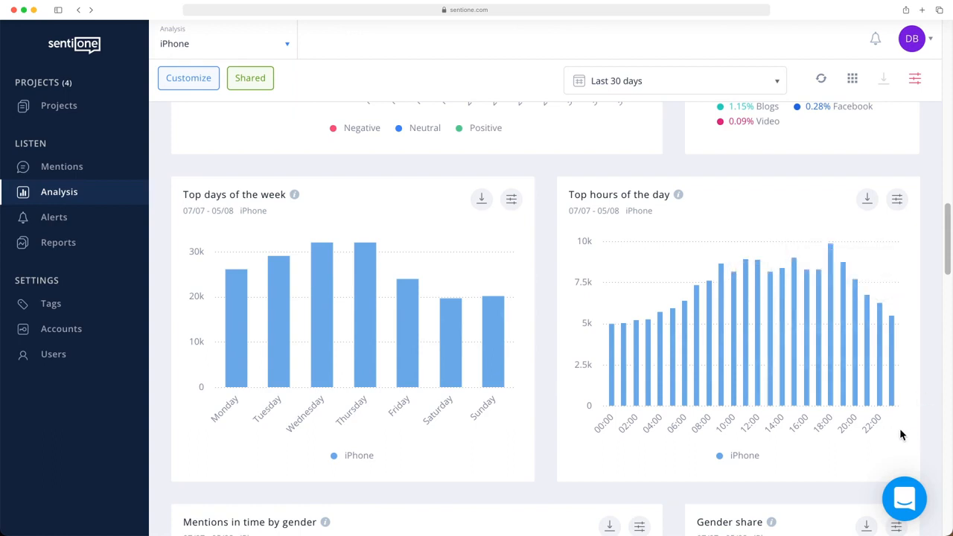
Step: Review the iPhone mentions by gender, the Engagement summary and the Mentions in time by source chart
scroll(912, 437, "down", 5)
scroll(907, 433, "down", 3)
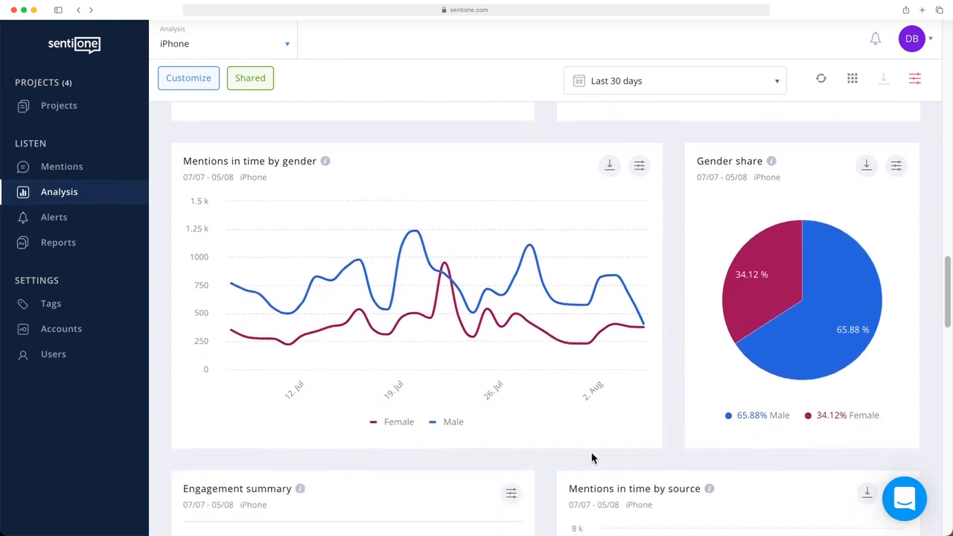
mouse_move(357, 336)
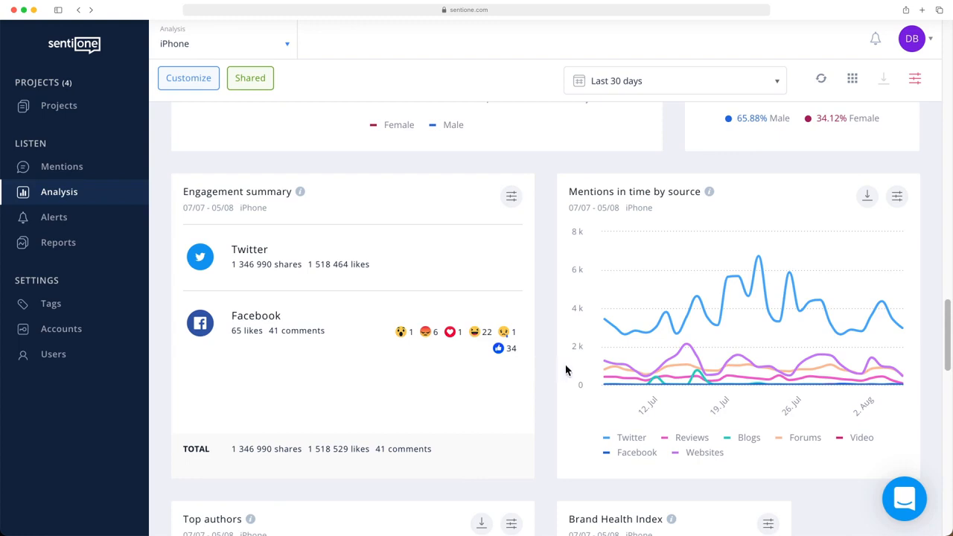
mouse_move(612, 370)
Step: Inspect the Keyword cloud around the word giveaway, the Image gallery and the Top hashtags list for iPhone
scroll(547, 402, "down", 5)
scroll(546, 404, "down", 1)
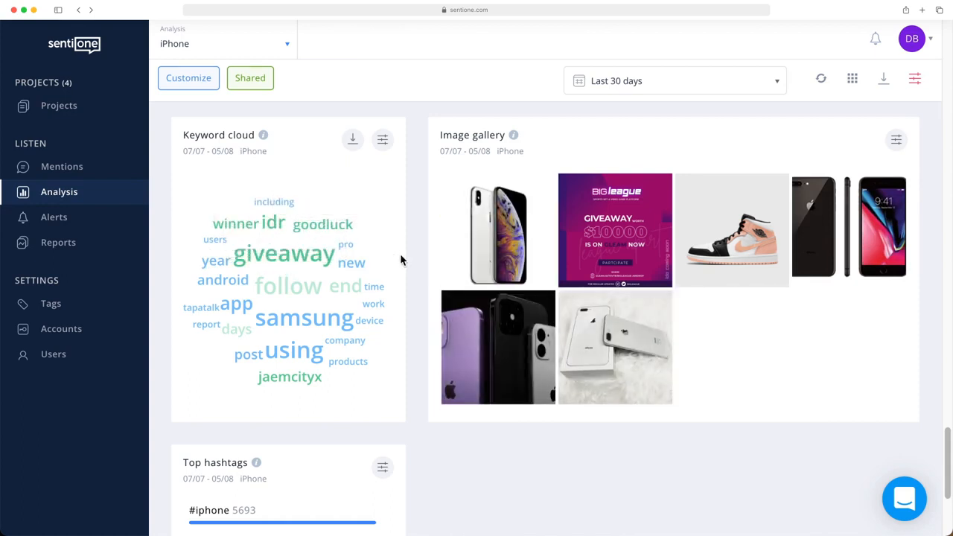
left_click(310, 262)
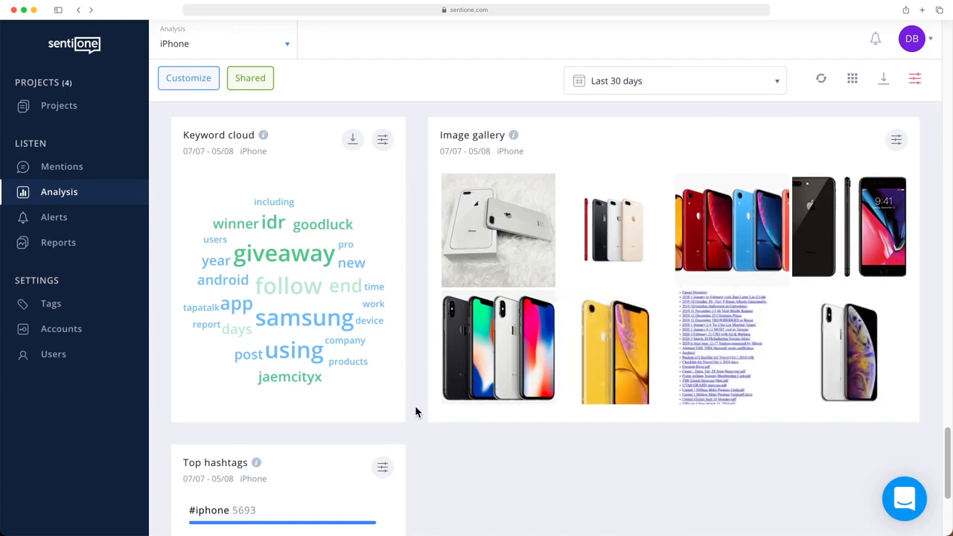
scroll(416, 411, "down", 3)
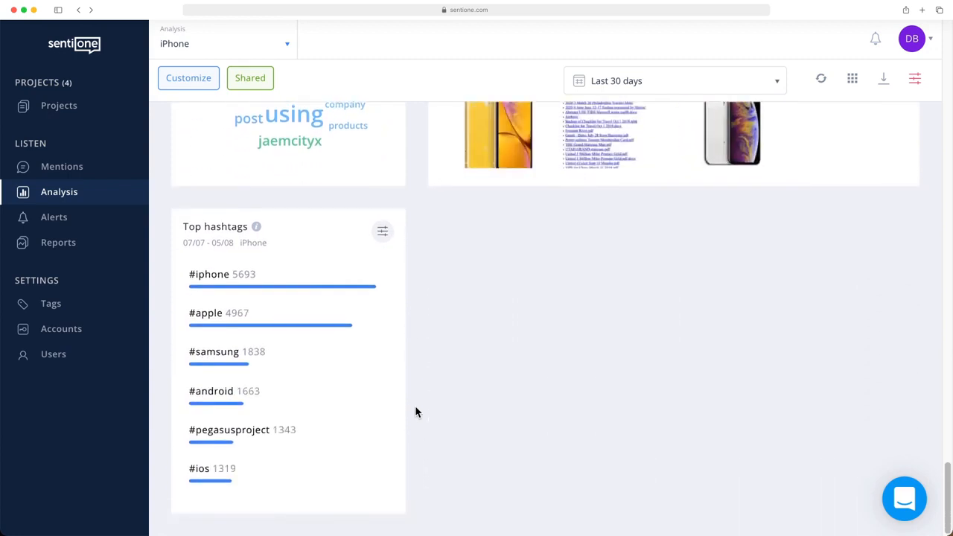
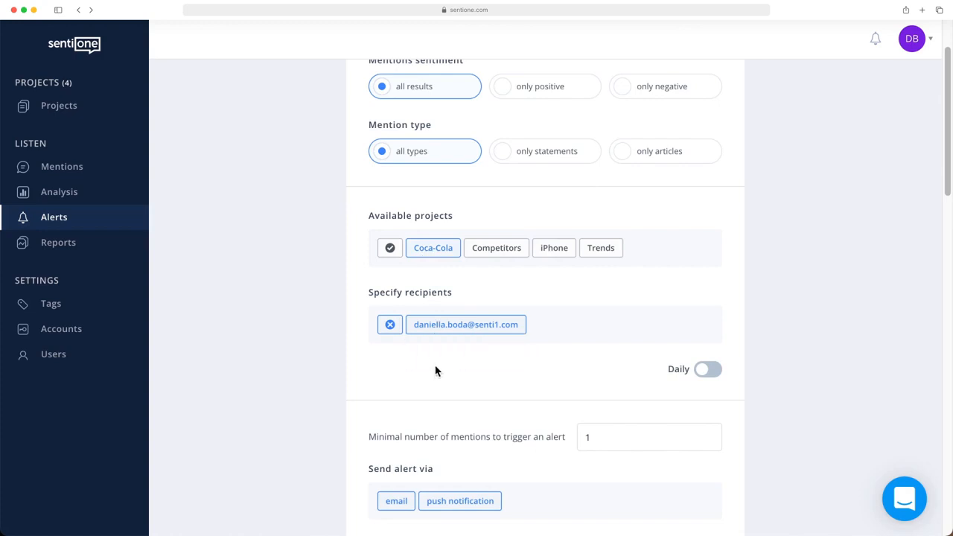
Step: Set the minimal number of mentions to trigger the Coca-Cola alert to 10
scroll(436, 371, "down", 5)
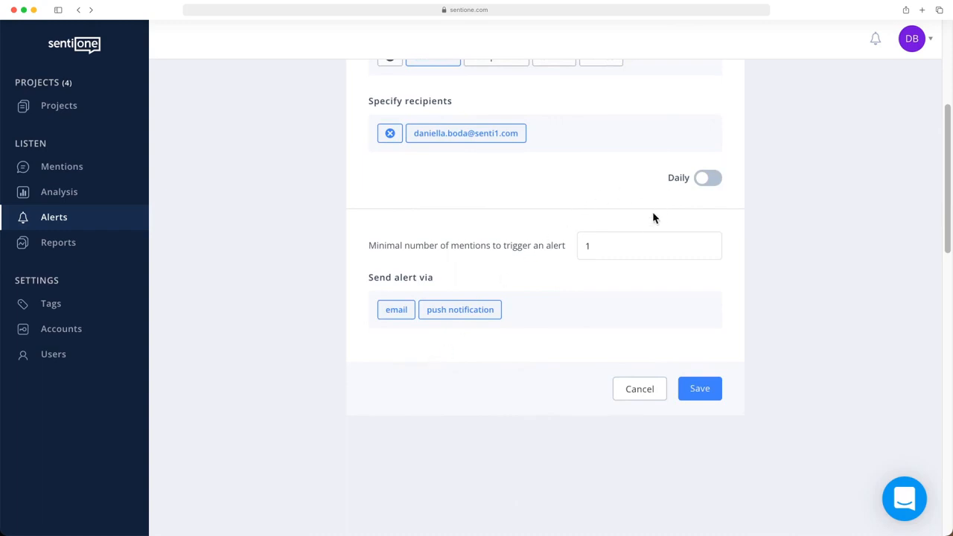
left_click(612, 246)
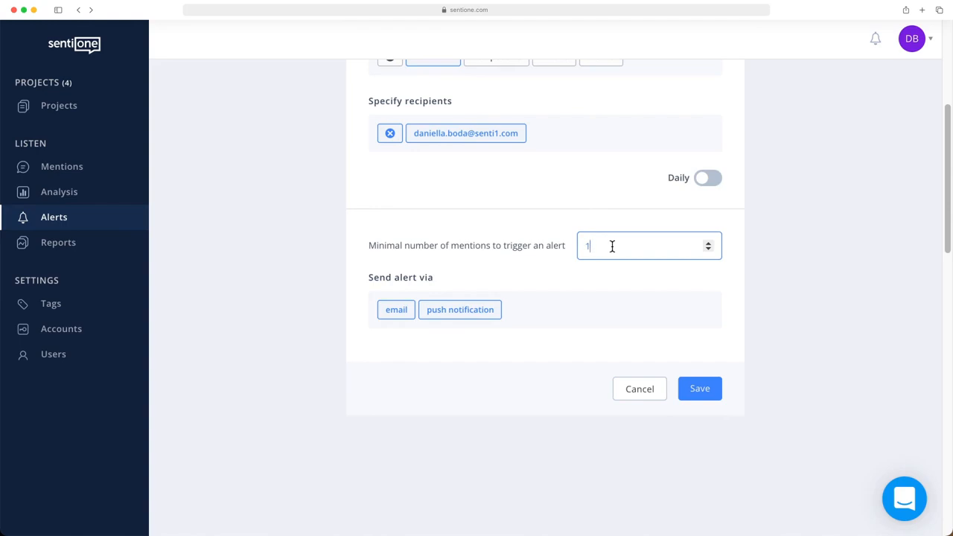
type("0")
Step: Make the Coca-Cola alert daily with a 09:00 delivery time and save it
left_click(711, 180)
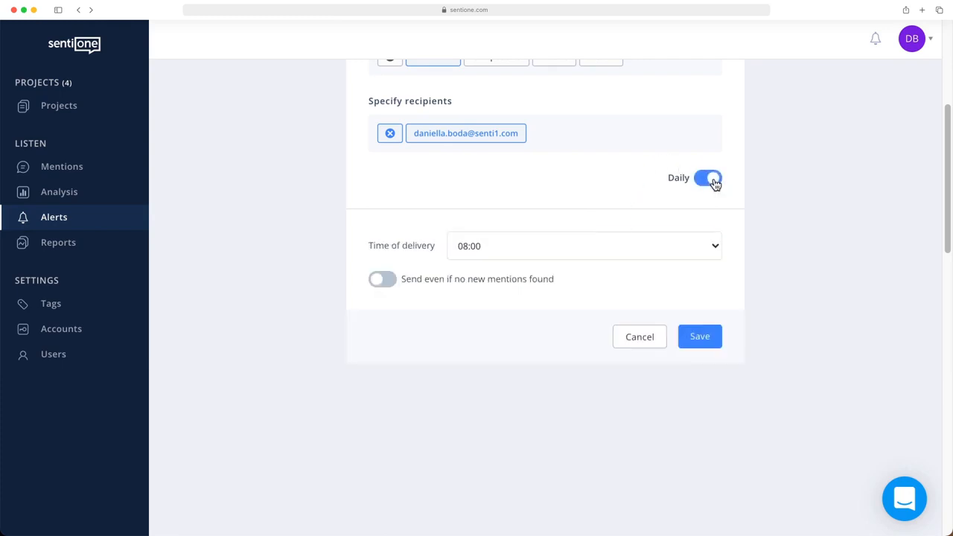
left_click(477, 248)
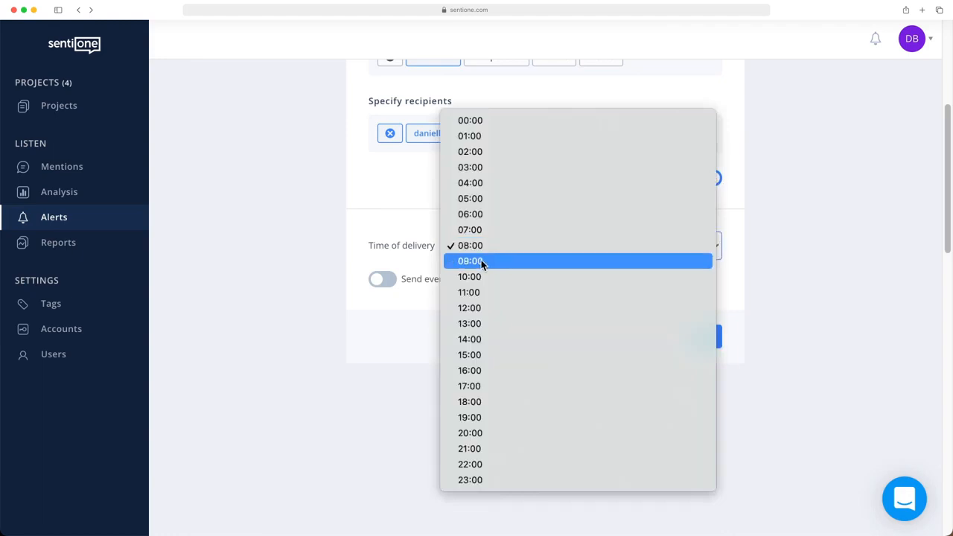
left_click(481, 262)
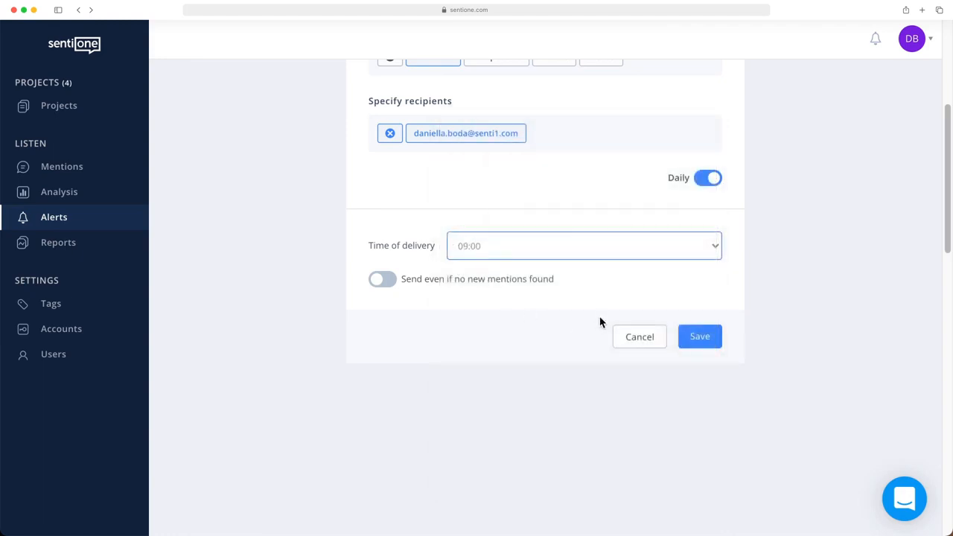
left_click(702, 341)
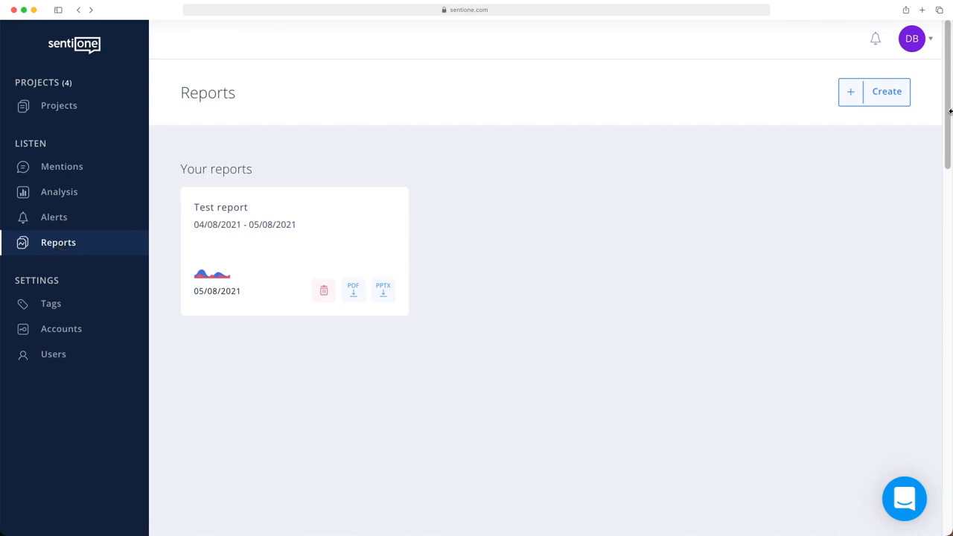
Step: Start creating a one-time Brand Awareness 2.0 report
left_click(868, 103)
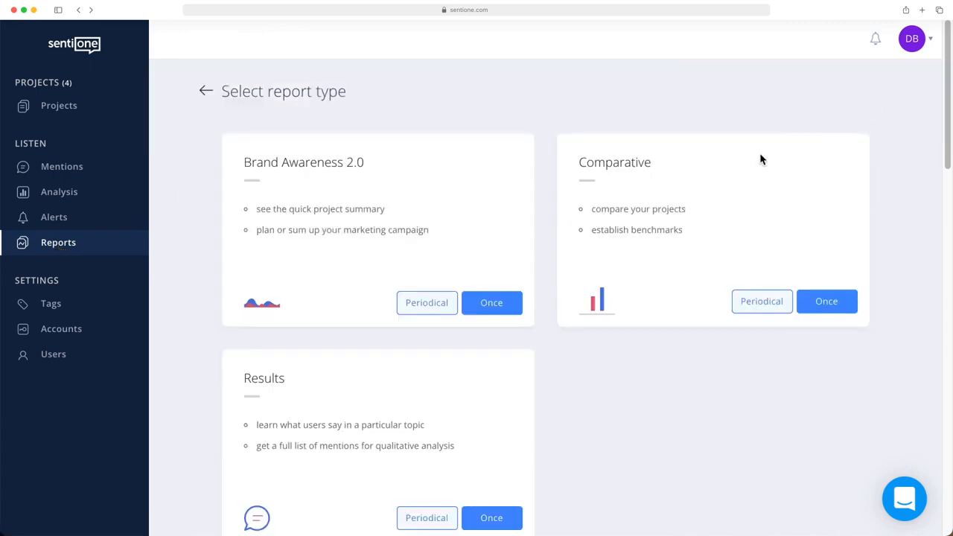
scroll(642, 426, "down", 1)
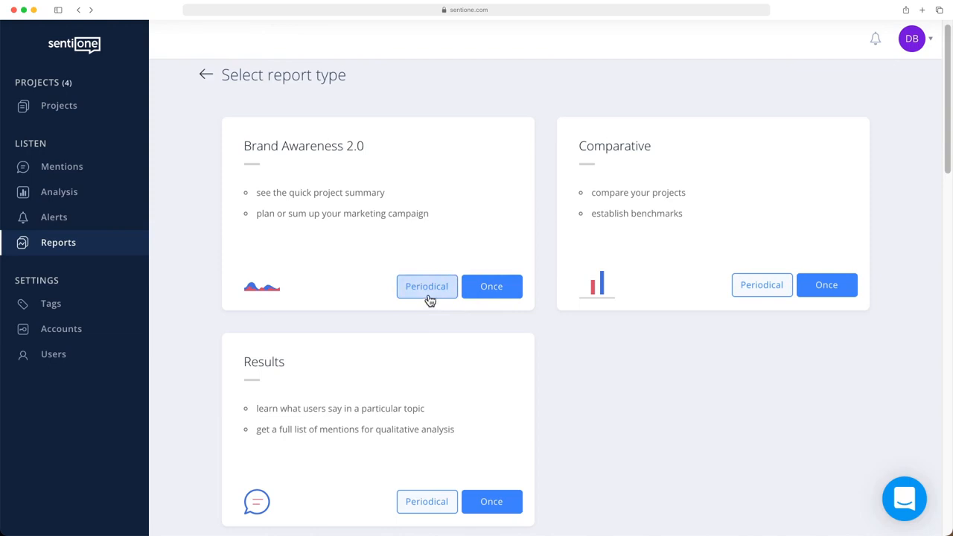
left_click(493, 289)
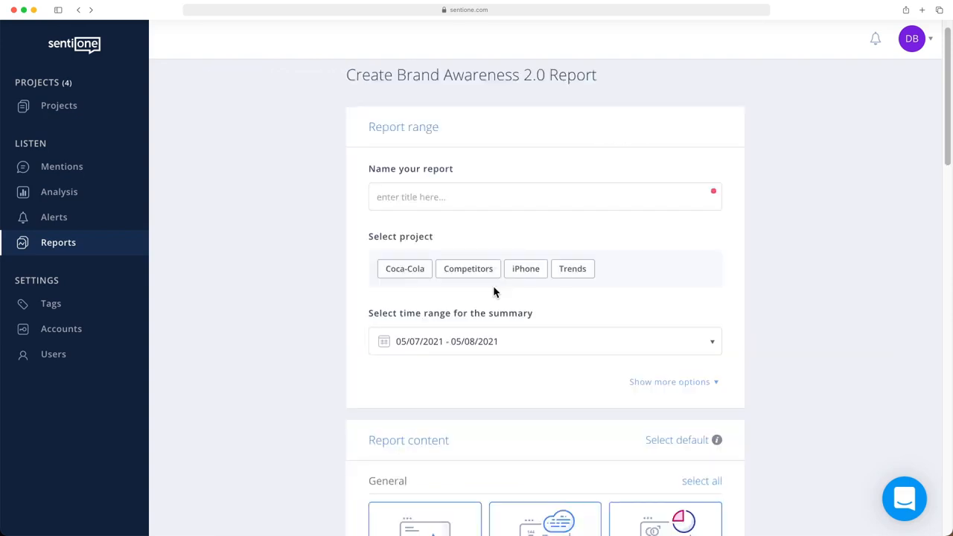
Step: Name the report Coca-Cola, select the Coca-Cola project and keep the 05/07/2021 - 05/08/2021 time range
left_click(462, 200)
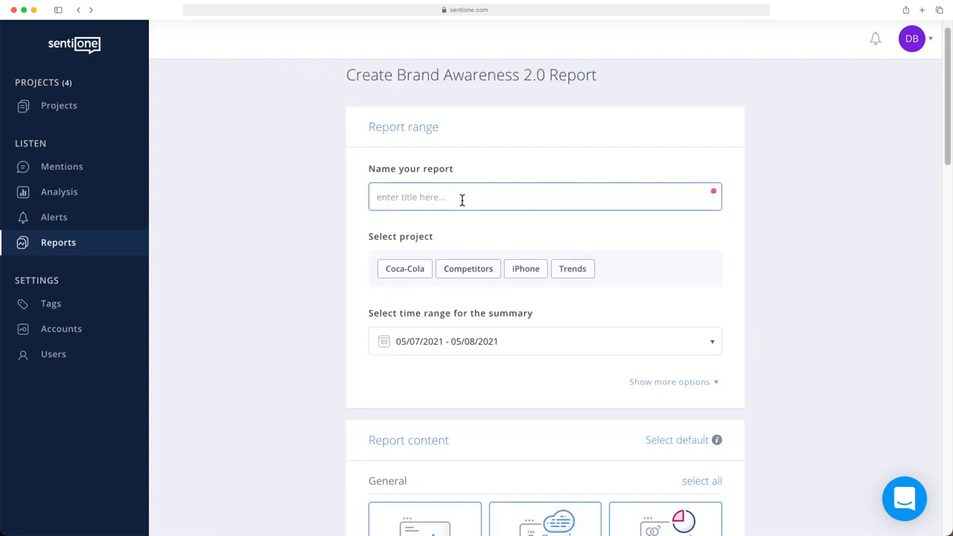
type("Coca-Cola")
left_click(394, 274)
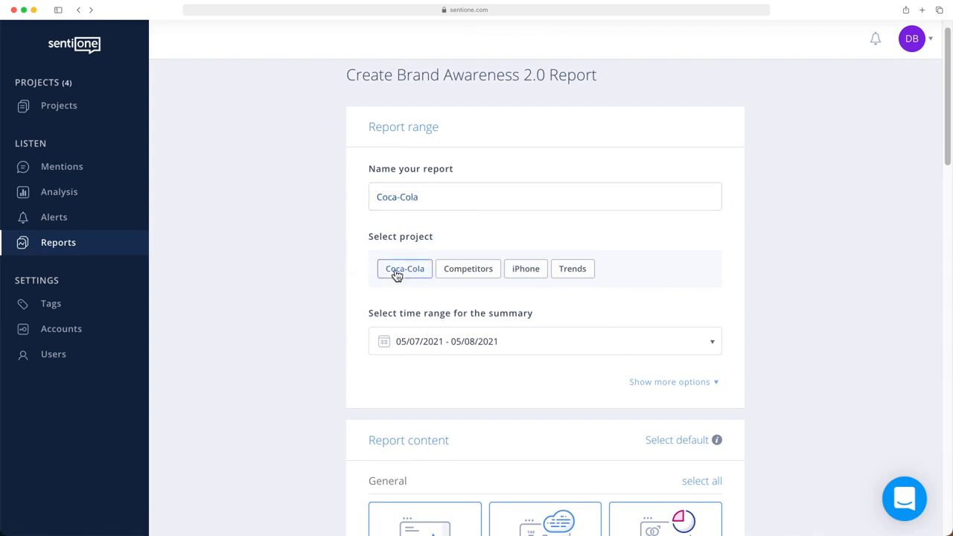
left_click(460, 355)
left_click(460, 355)
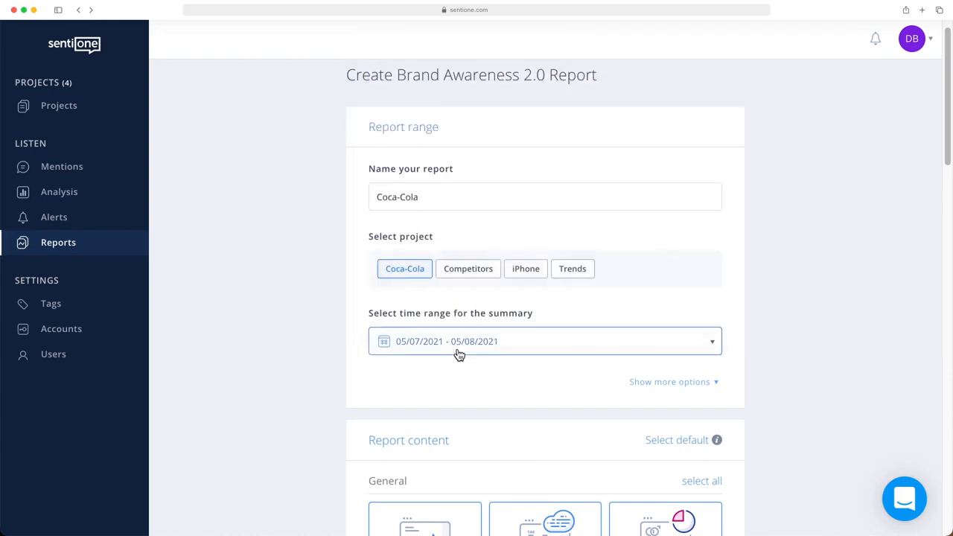
Step: Include all General sections in the report content, adding Country, Language and Tags analysis
scroll(459, 356, "down", 3)
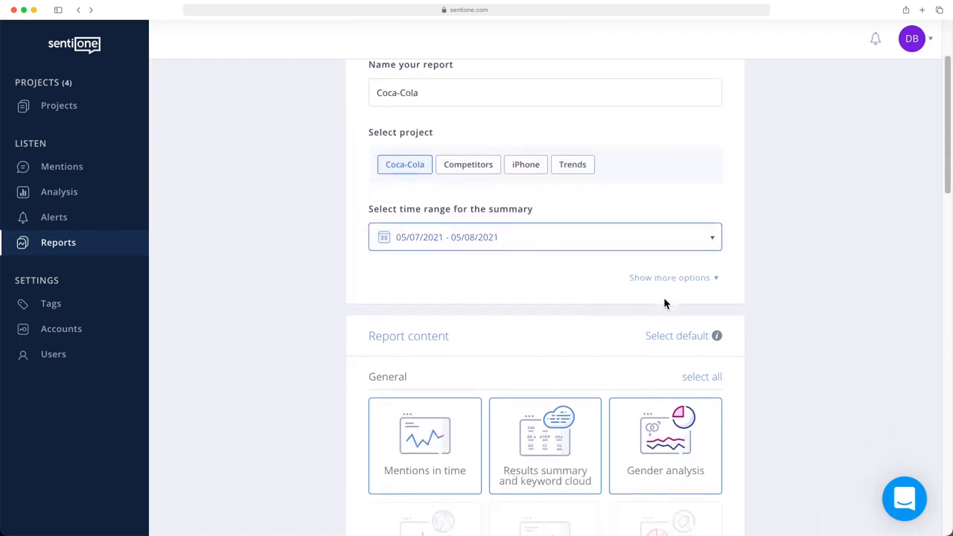
scroll(664, 299, "down", 7)
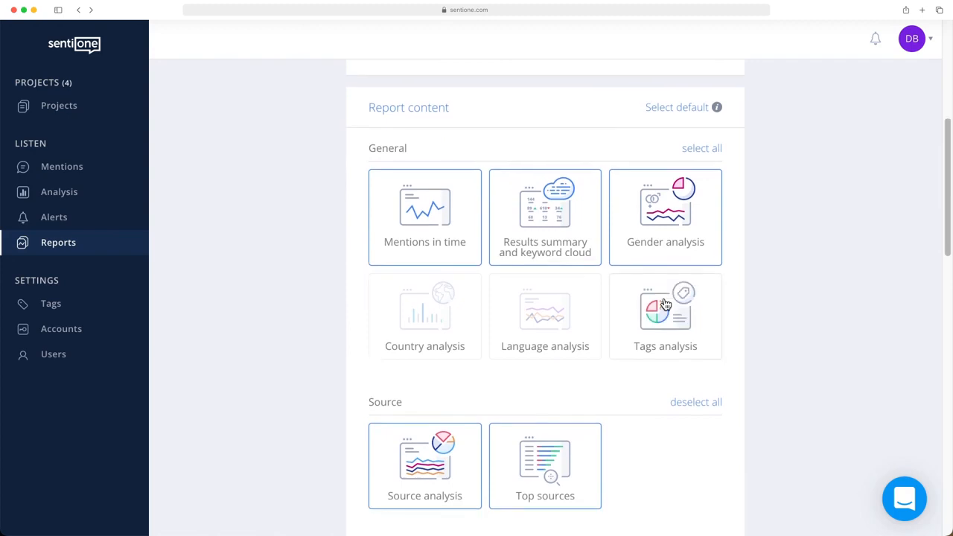
scroll(666, 304, "down", 1)
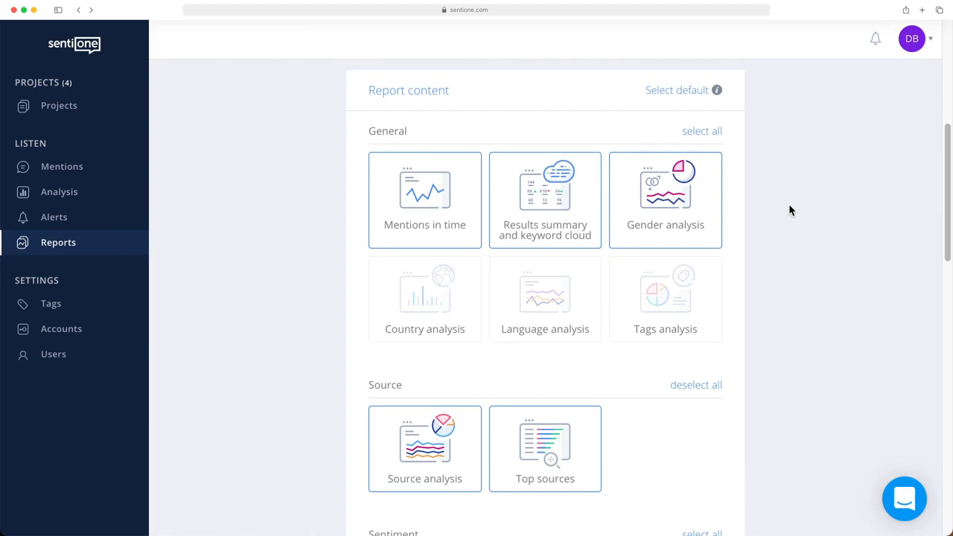
left_click(698, 133)
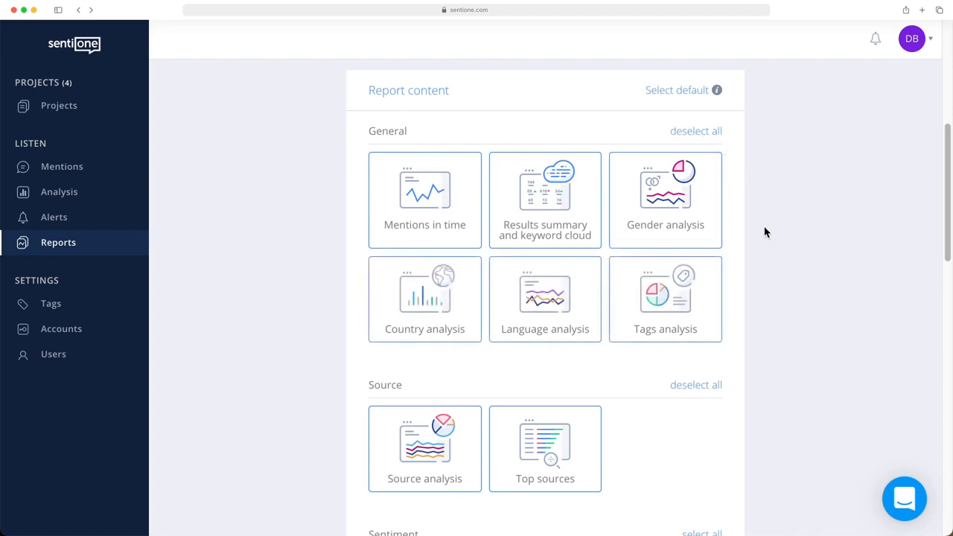
Step: Review the remaining content, sample mention, language and logo options, and generate the Coca-Cola report
scroll(765, 232, "down", 5)
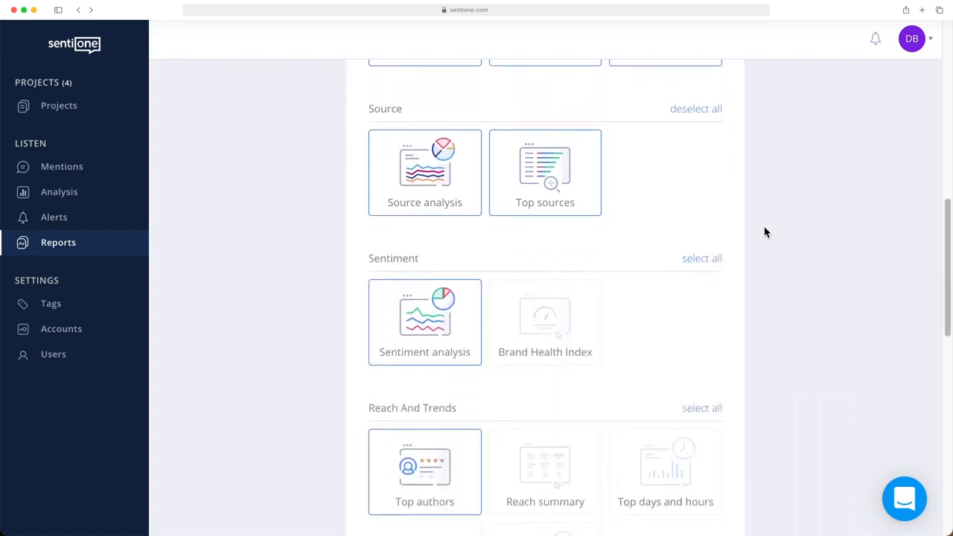
scroll(765, 233, "down", 2)
scroll(765, 232, "down", 5)
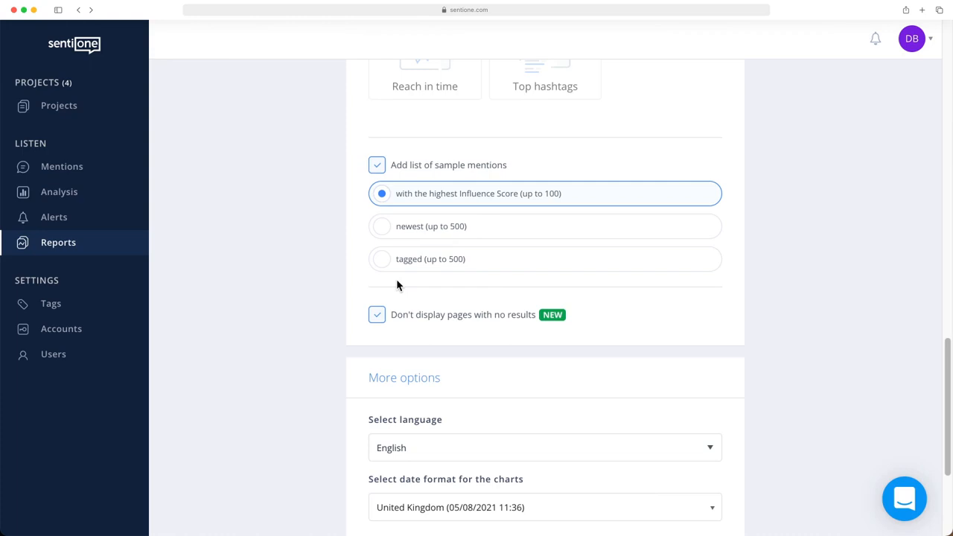
scroll(397, 280, "down", 2)
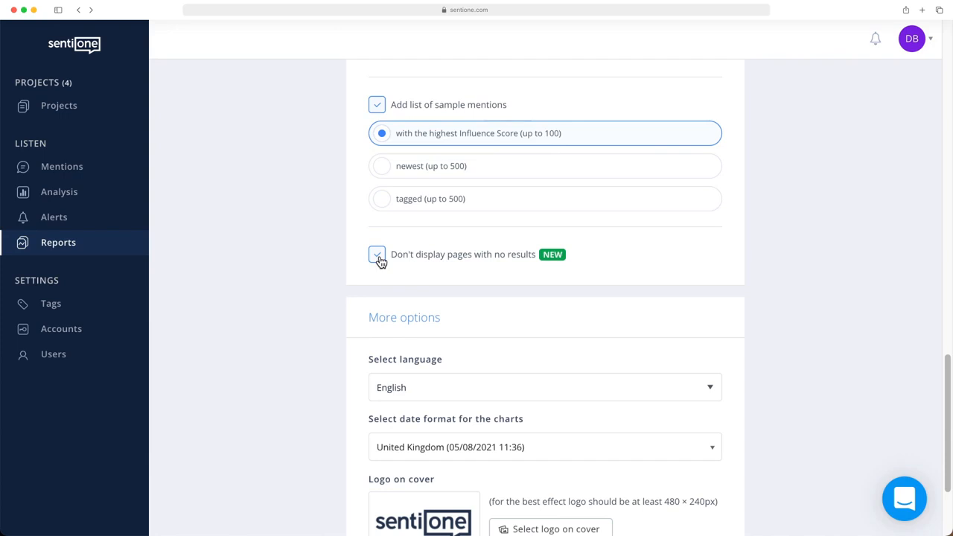
scroll(378, 258, "down", 5)
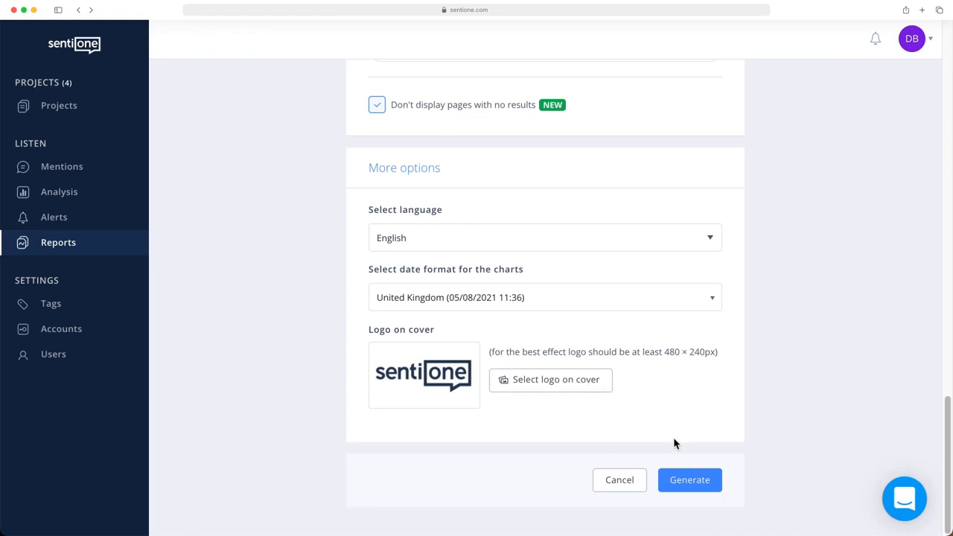
left_click(689, 483)
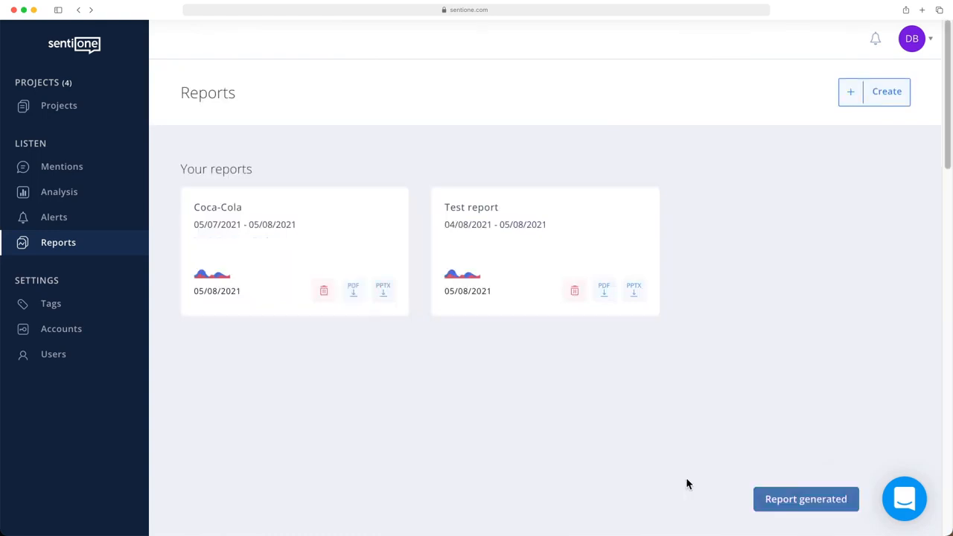
Step: View the generated Coca-Cola Brand Awareness 2.0 report and return to the reports list
left_click(317, 207)
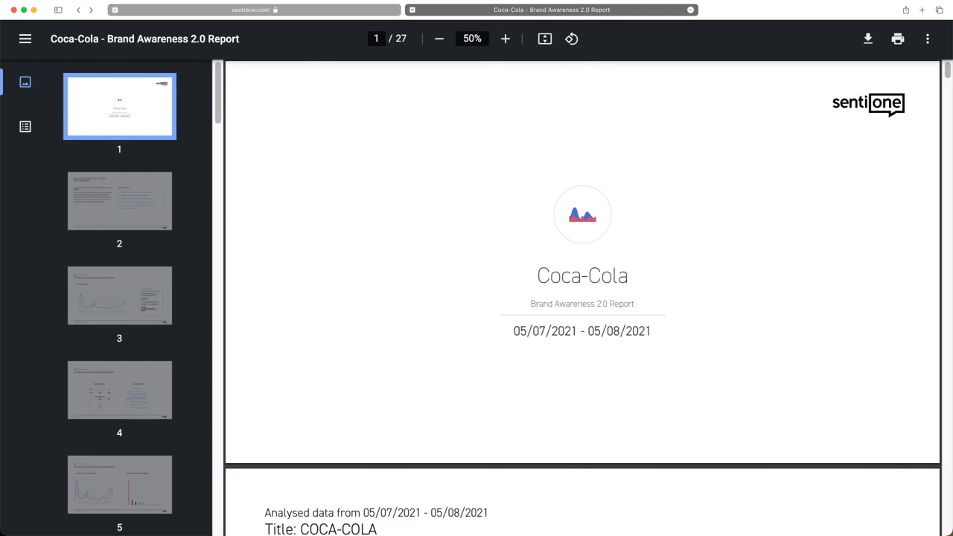
left_click(149, 10)
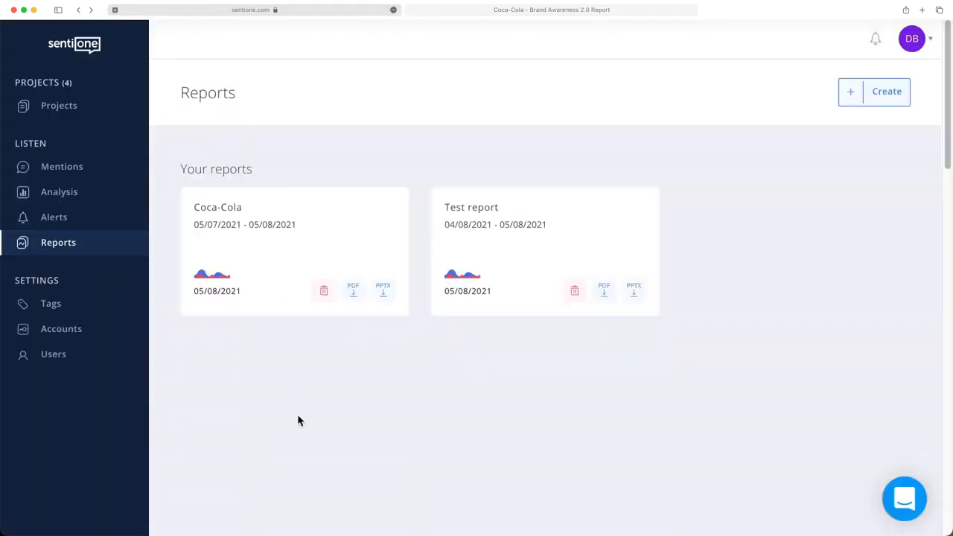